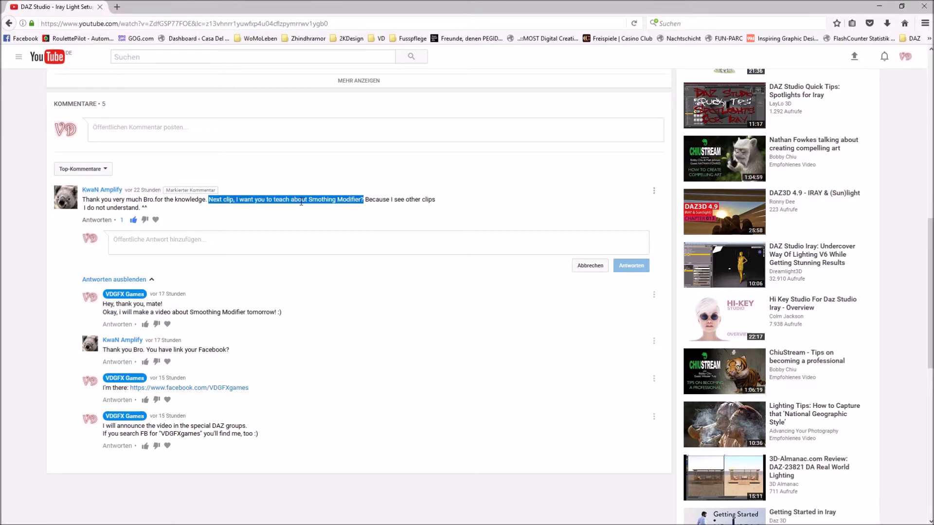
# Switch to DAZ Studio and show the unfiltered Mesh Resolution parameters of the Genesis 3 Female figure
pyautogui.click(366, 201)
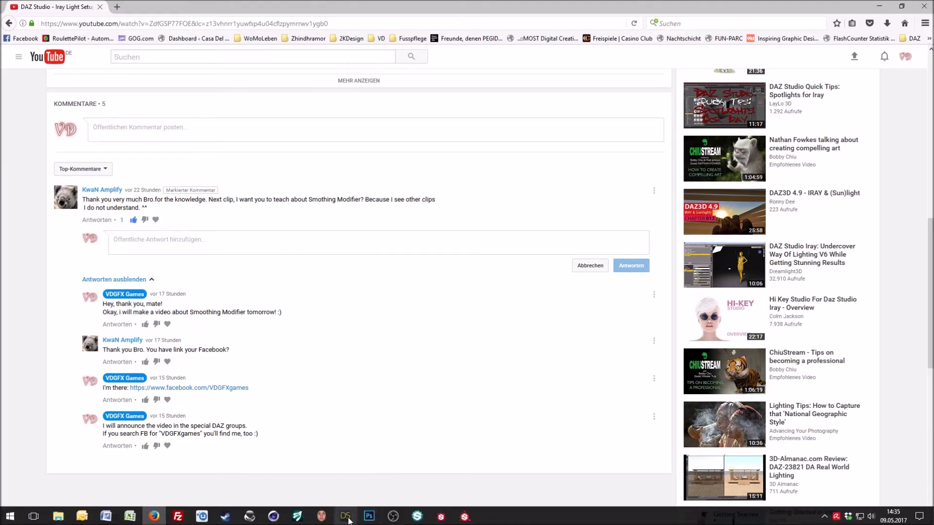
pyautogui.click(356, 517)
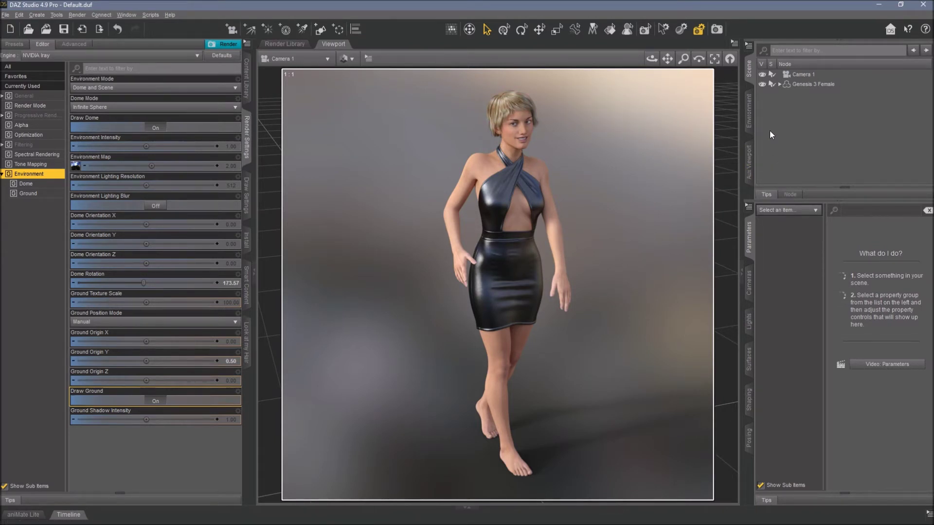
pyautogui.click(797, 85)
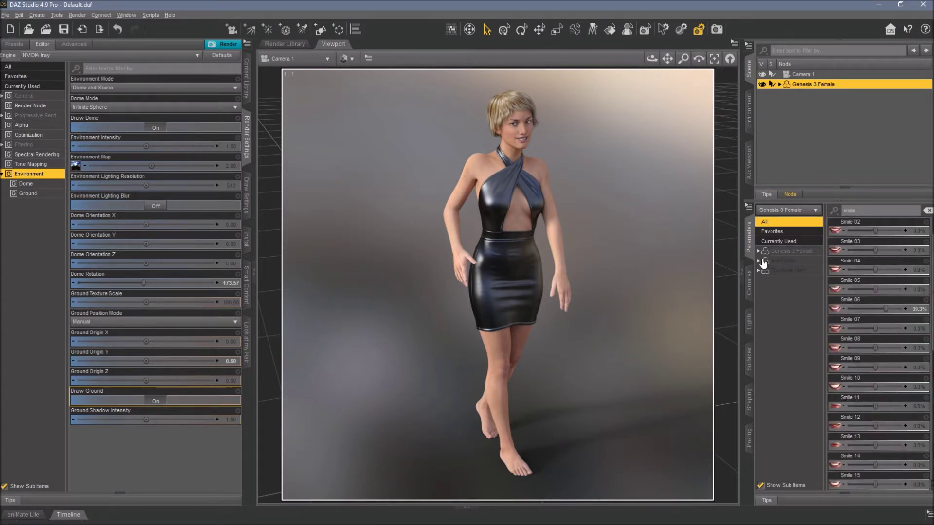
pyautogui.click(758, 251)
pyautogui.click(763, 261)
pyautogui.click(784, 290)
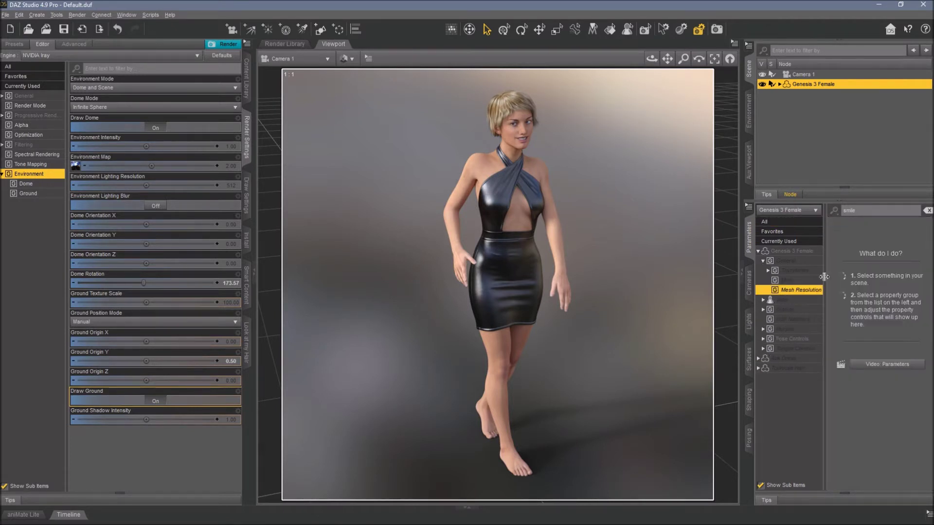
pyautogui.click(927, 210)
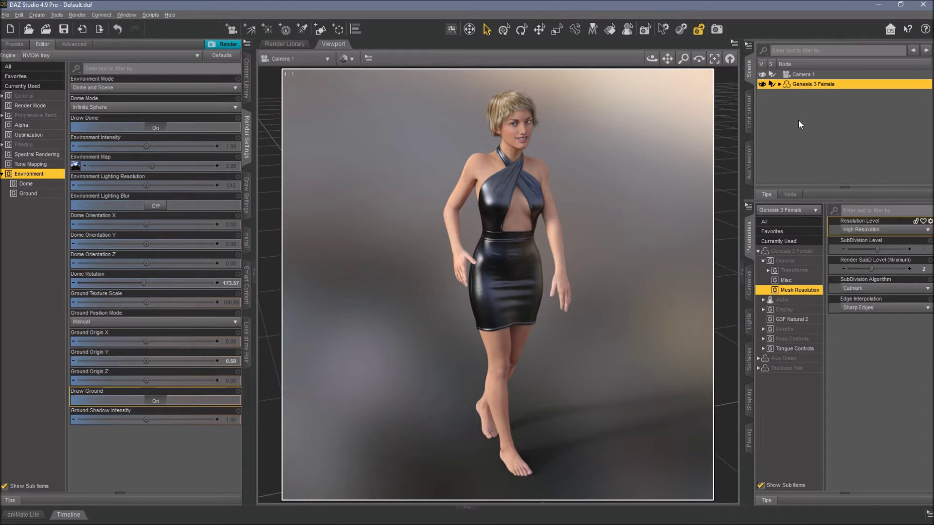
# Apply a Smoothing Modifier to Genesis 3 Female and expand its Mesh Smoothing parameters
pyautogui.click(19, 16)
pyautogui.moveTo(46, 100)
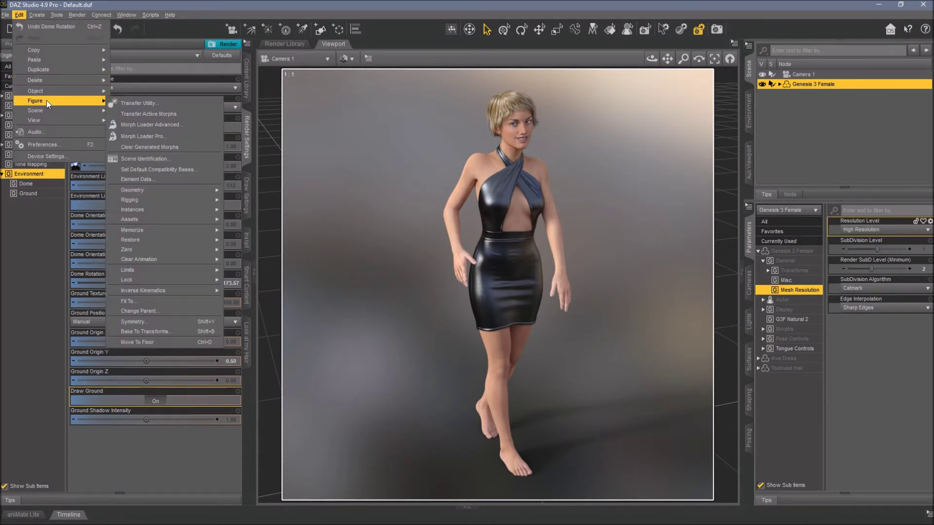
pyautogui.moveTo(170, 191)
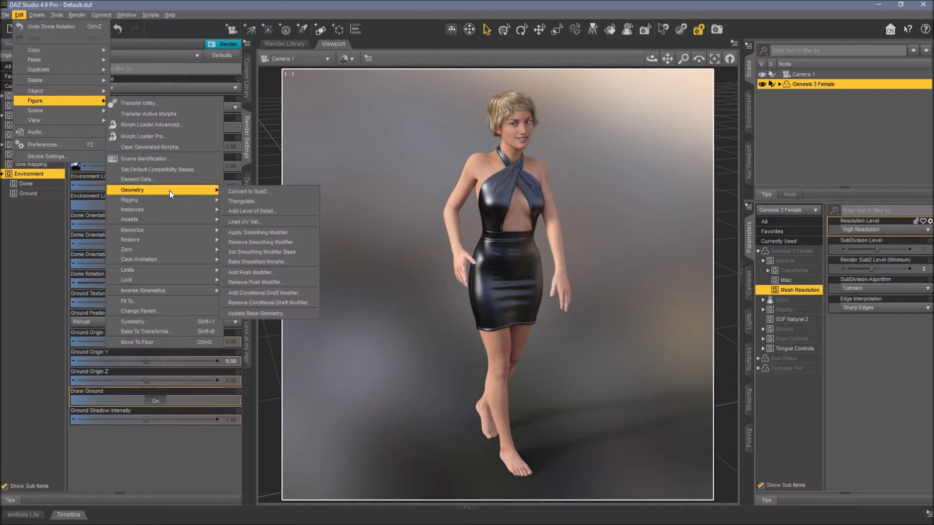
pyautogui.click(298, 233)
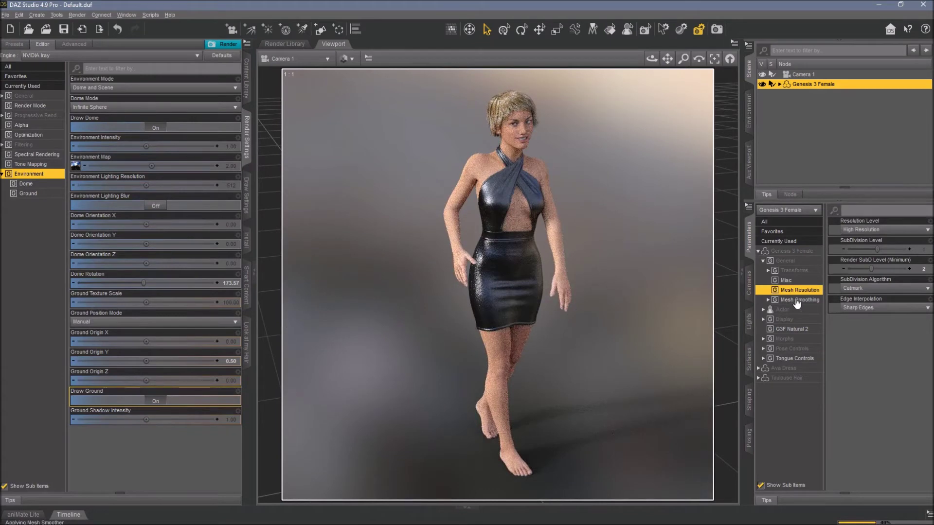
pyautogui.click(791, 301)
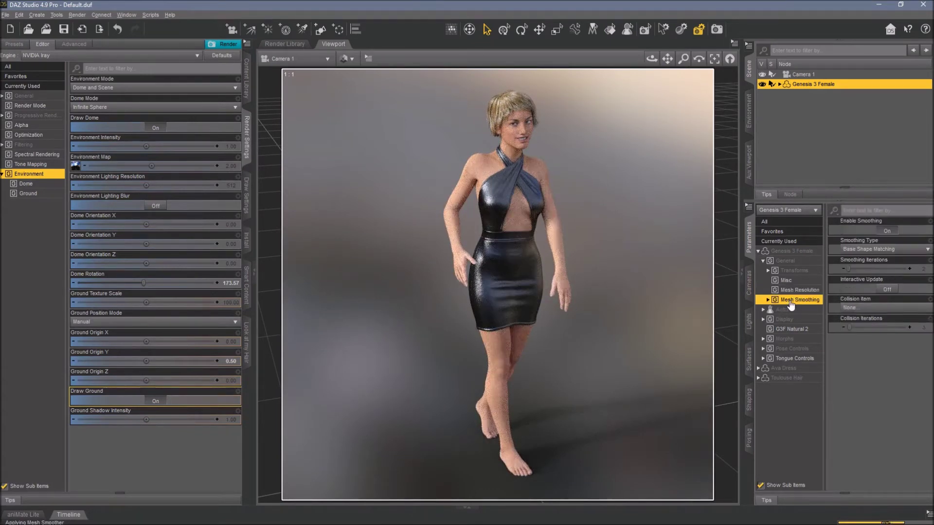
pyautogui.click(768, 300)
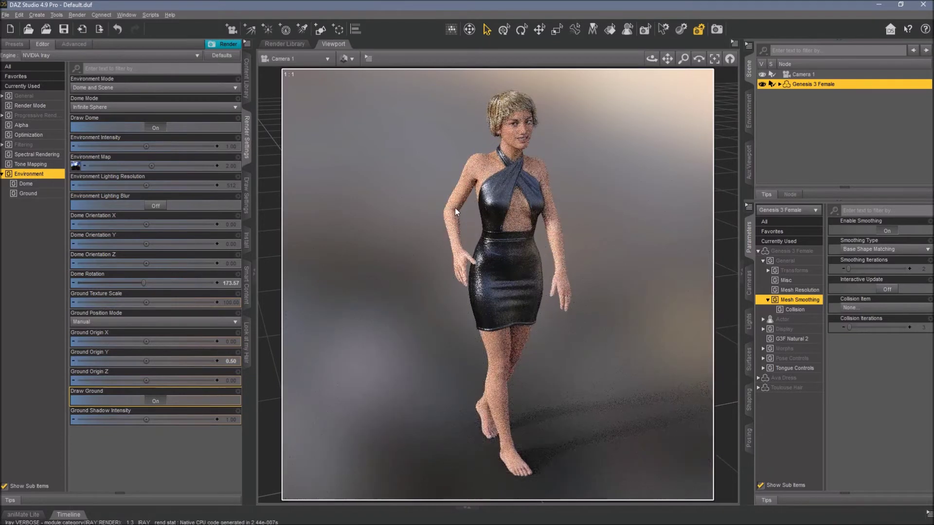
# Bend the figure's right forearm to 91.45 and frame the elbow closely in the camera view
pyautogui.click(496, 186)
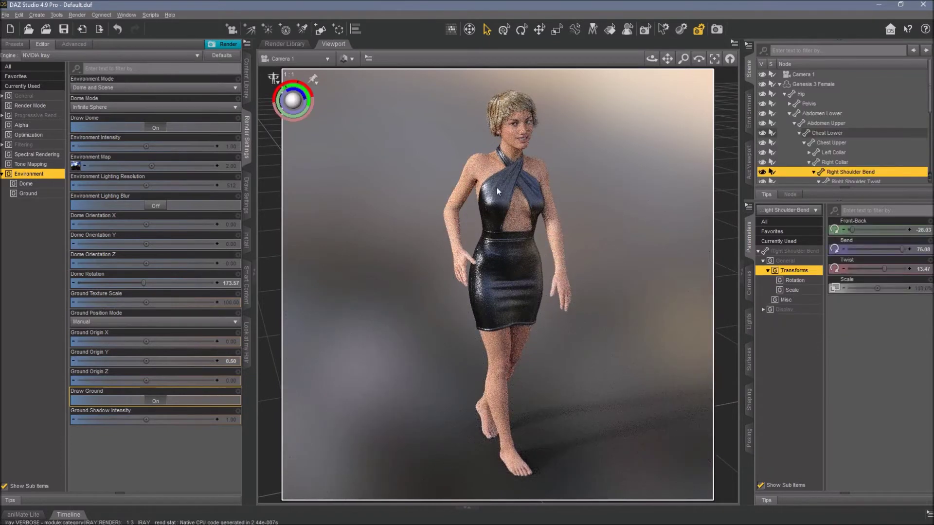
pyautogui.scroll(5, 391, 178)
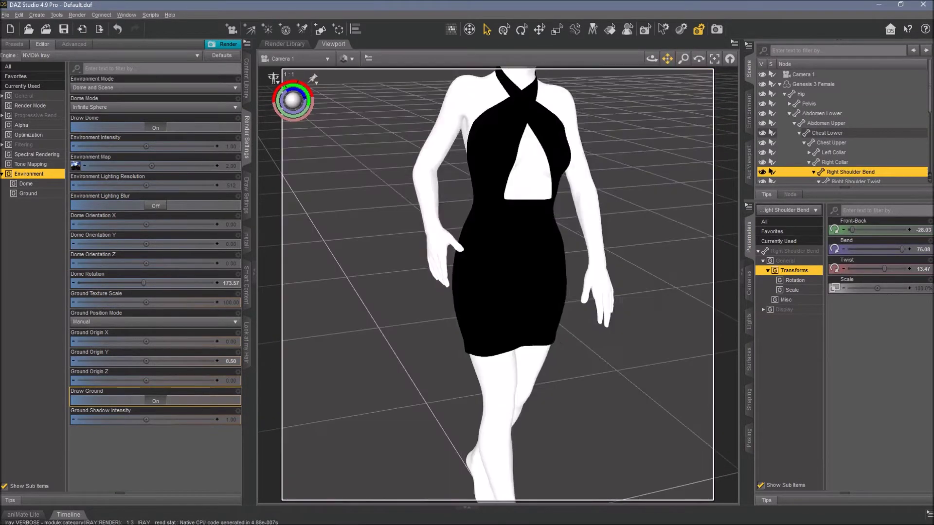
pyautogui.moveTo(667, 58); pyautogui.dragTo(649, 44)
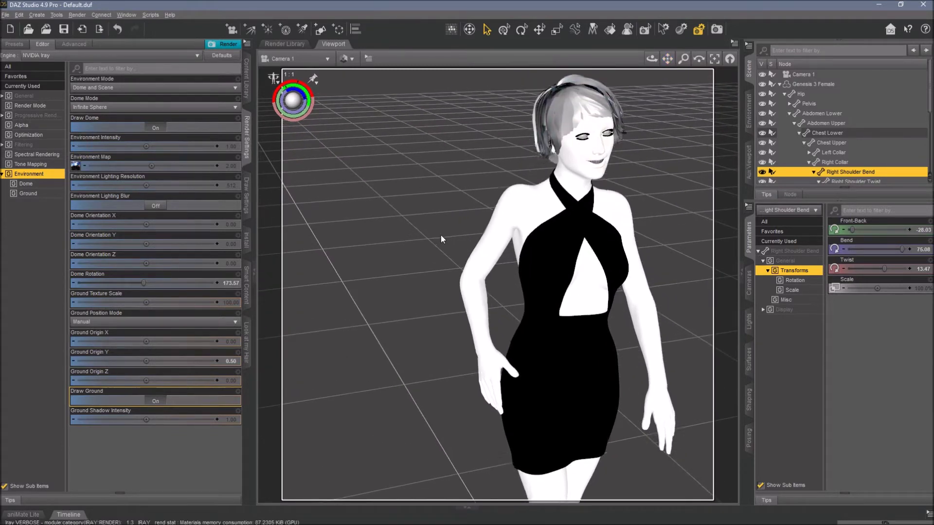
pyautogui.scroll(10, 440, 235)
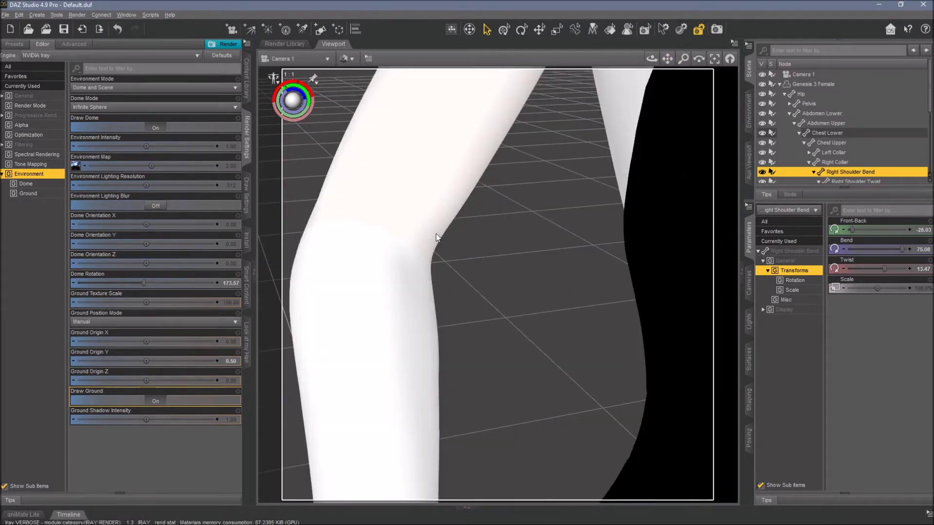
pyautogui.moveTo(652, 59); pyautogui.dragTo(623, 94)
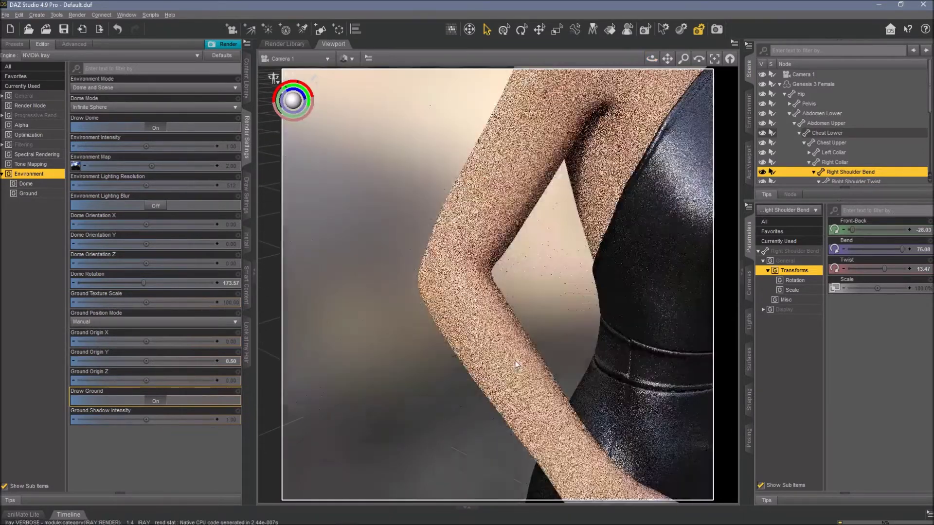
pyautogui.click(513, 362)
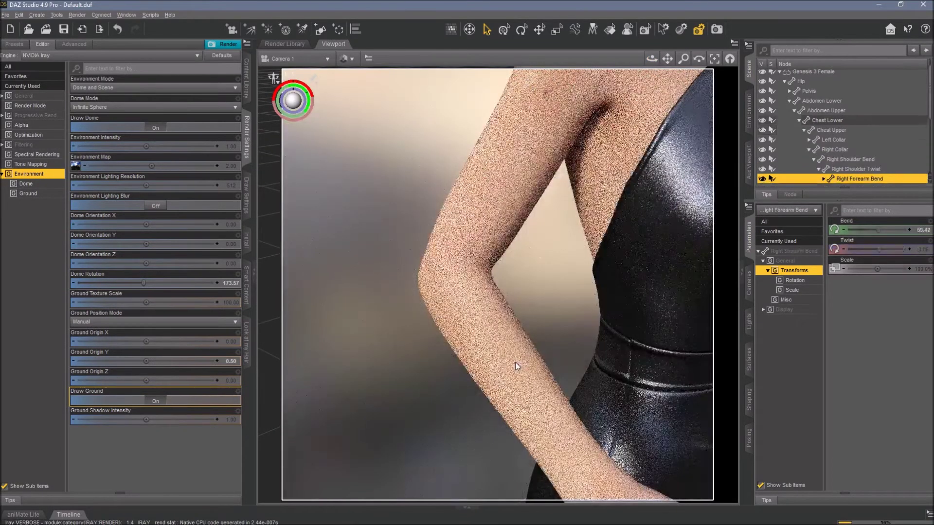
pyautogui.moveTo(878, 230); pyautogui.dragTo(889, 233)
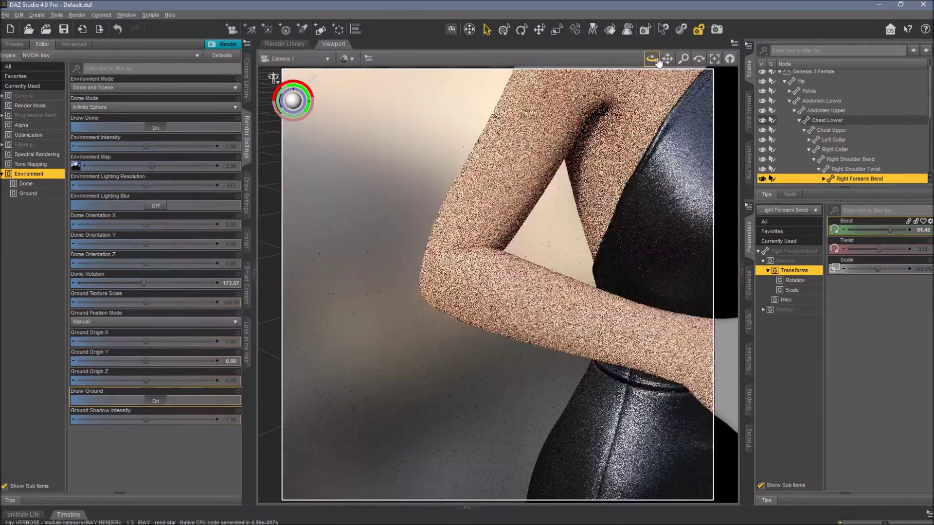
pyautogui.moveTo(652, 58); pyautogui.dragTo(423, 281)
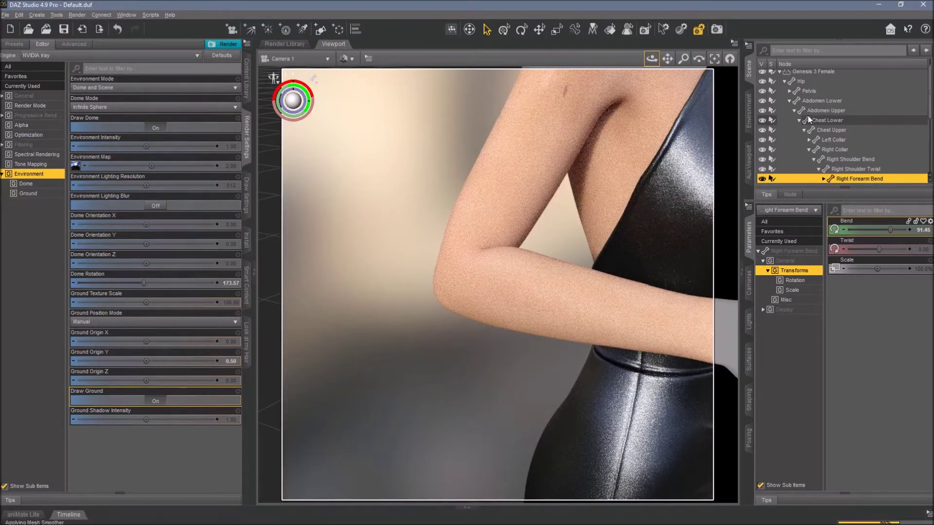
# Reselect Genesis 3 Female and compare the elbow with Enable Smoothing off and on, leaving it on
pyautogui.scroll(1, 810, 104)
pyautogui.click(811, 85)
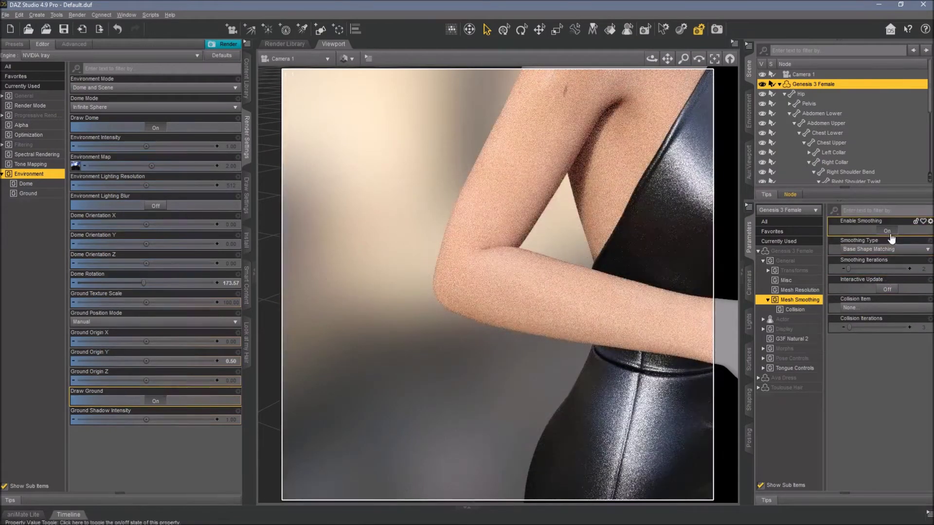
pyautogui.click(887, 233)
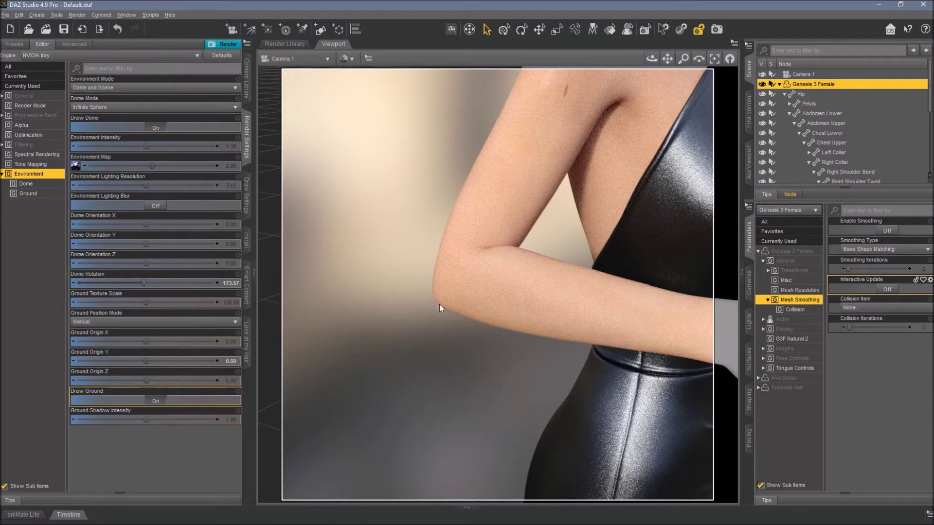
pyautogui.click(887, 232)
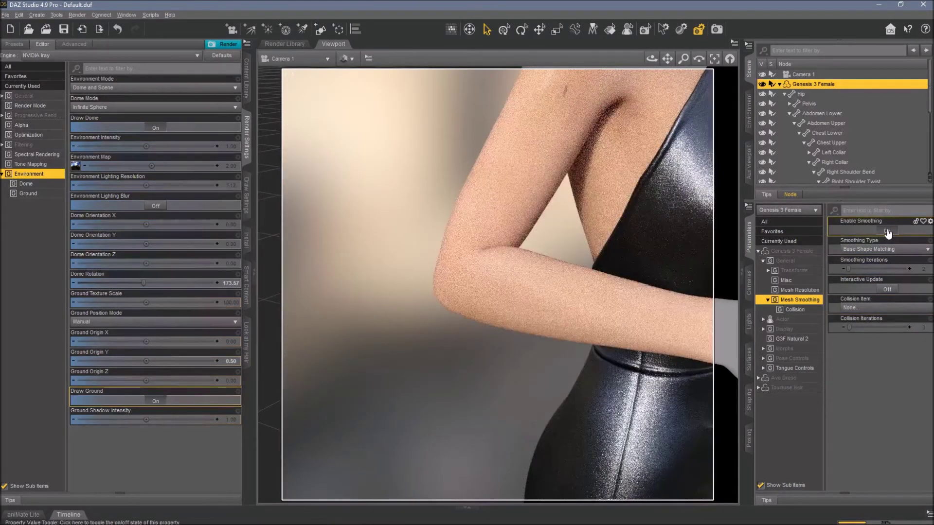
pyautogui.click(887, 232)
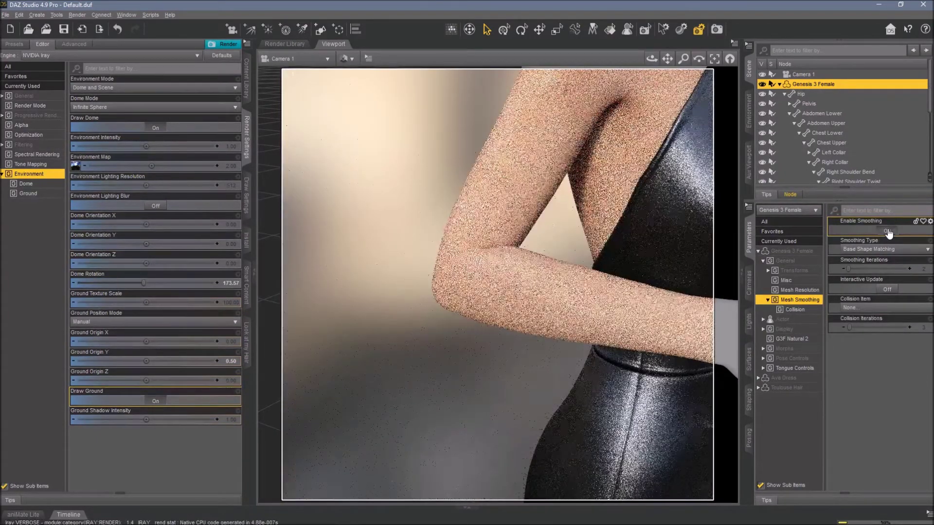
pyautogui.click(888, 232)
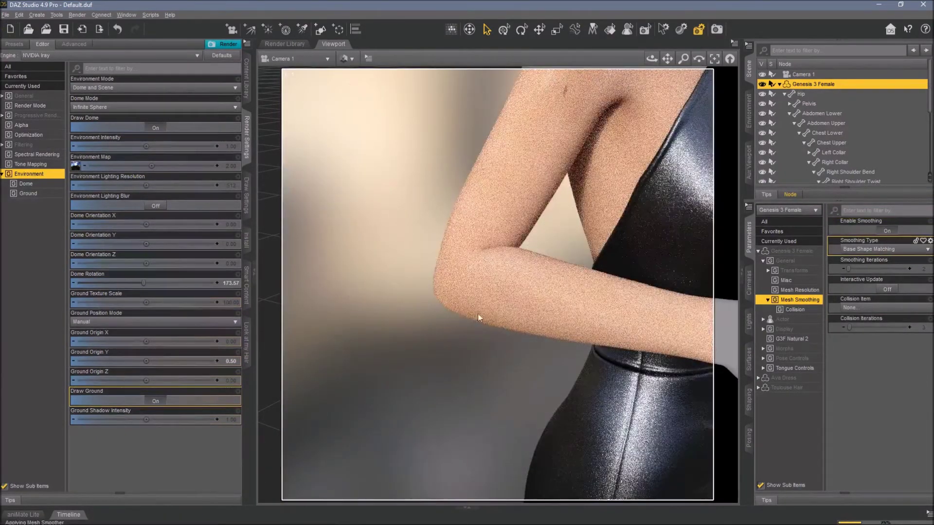
# Raise Genesis 3 Female's Smoothing Iterations step by step to 9
pyautogui.click(910, 270)
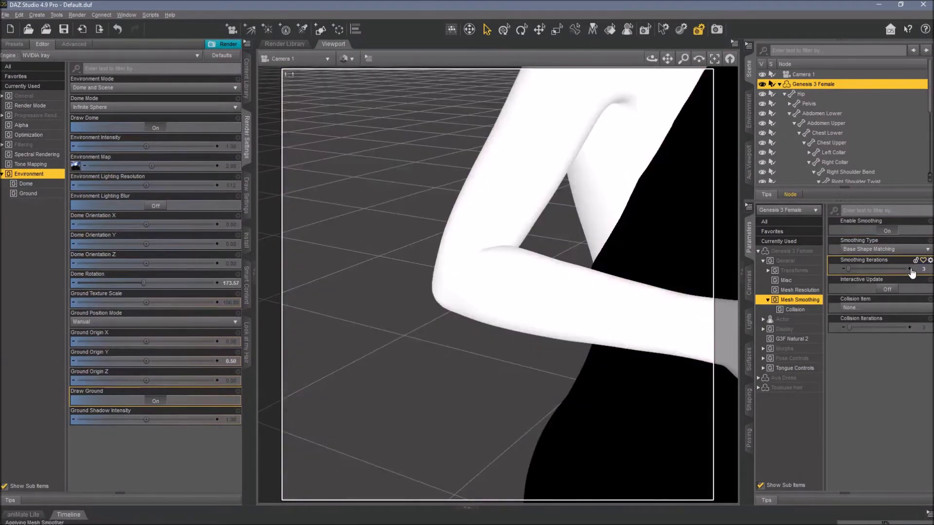
pyautogui.click(909, 269)
pyautogui.click(909, 269)
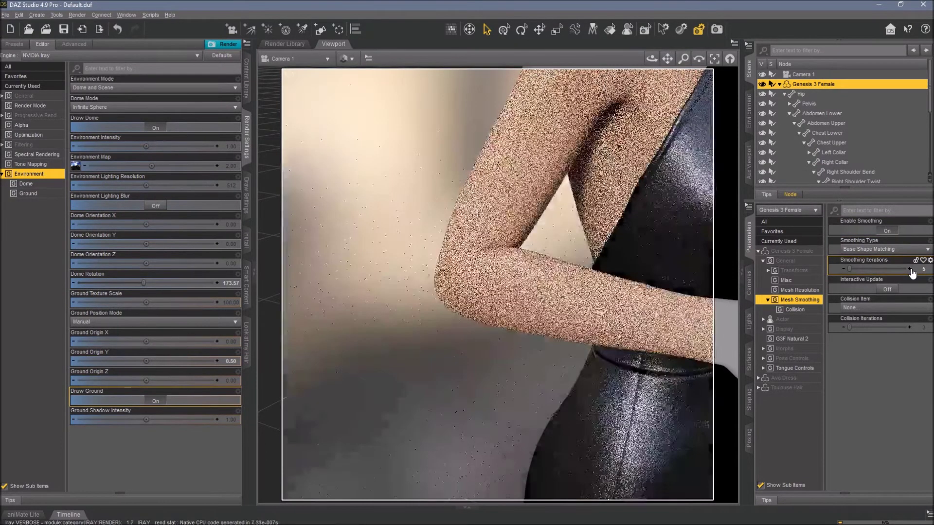
pyautogui.click(910, 269)
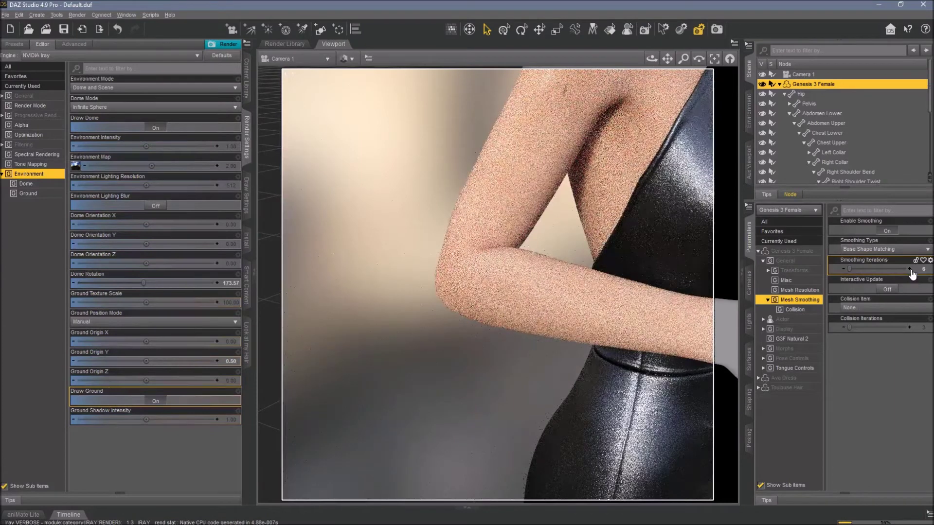
pyautogui.click(910, 270)
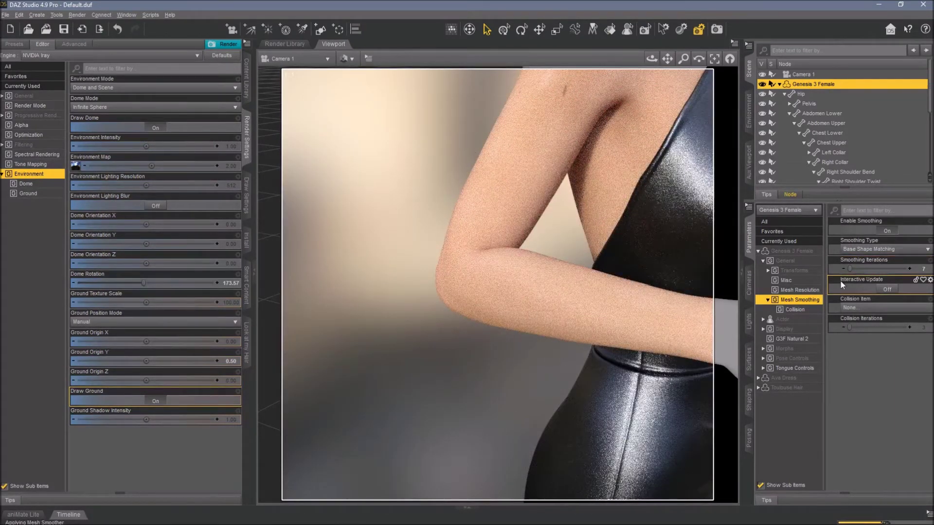
pyautogui.click(910, 269)
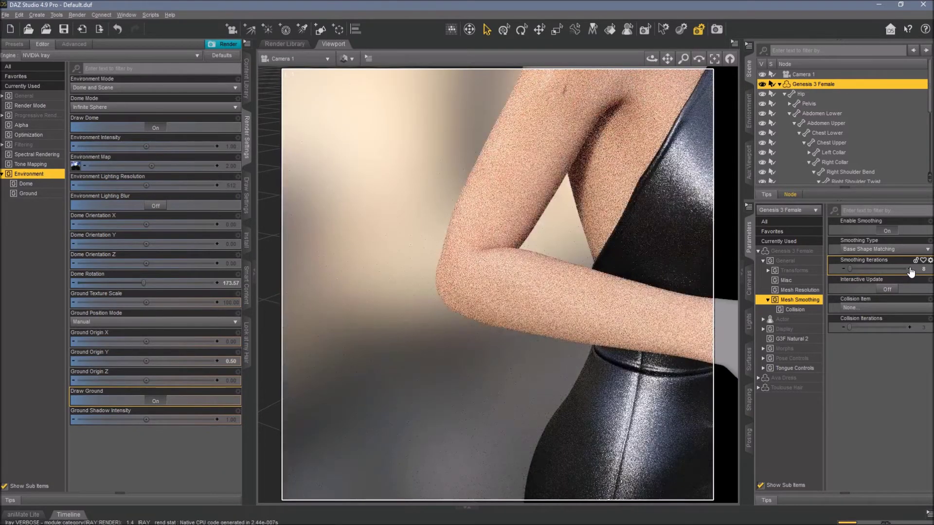
pyautogui.click(910, 269)
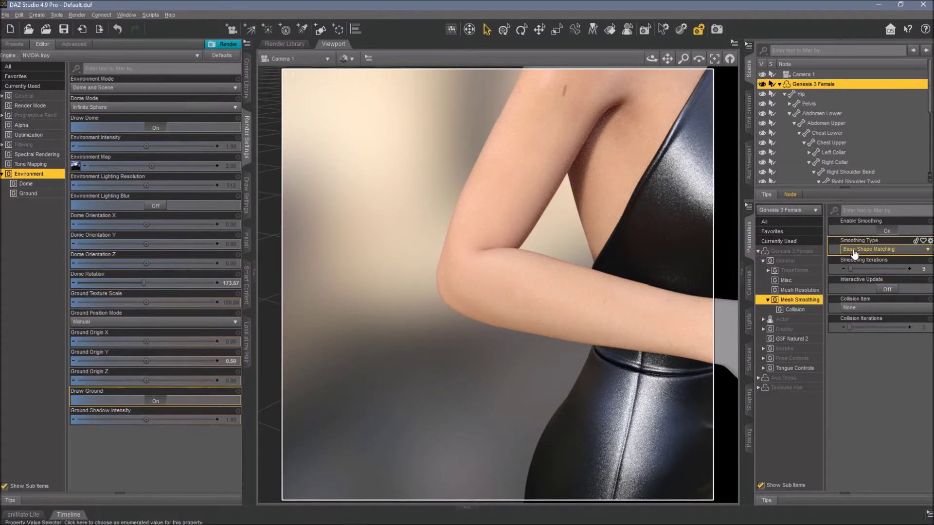
# Try the Generic Smoothing Type on the figure and return it to Base Shape Matching
pyautogui.click(855, 253)
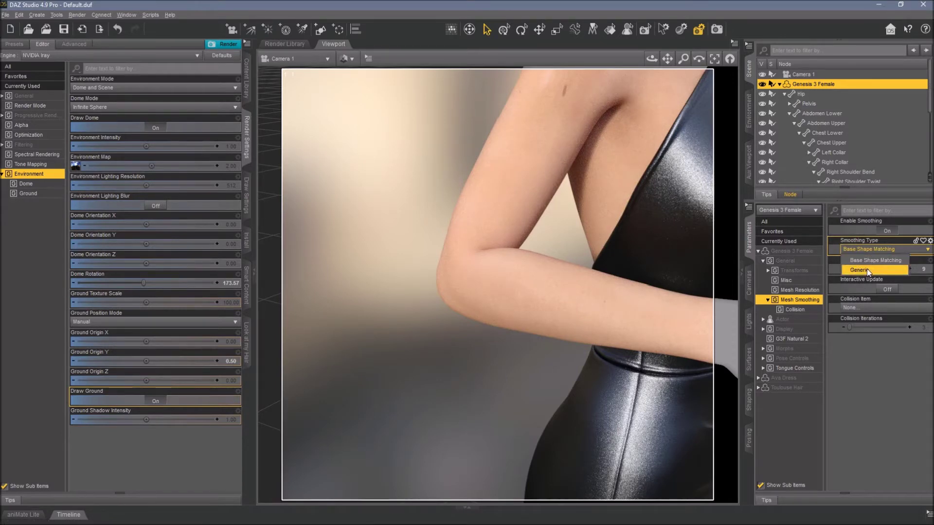
pyautogui.click(868, 270)
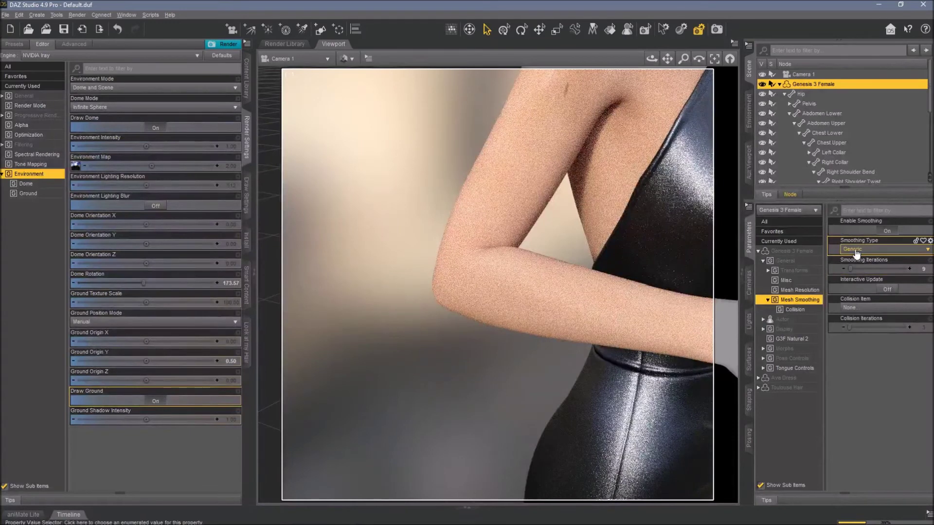
pyautogui.click(857, 254)
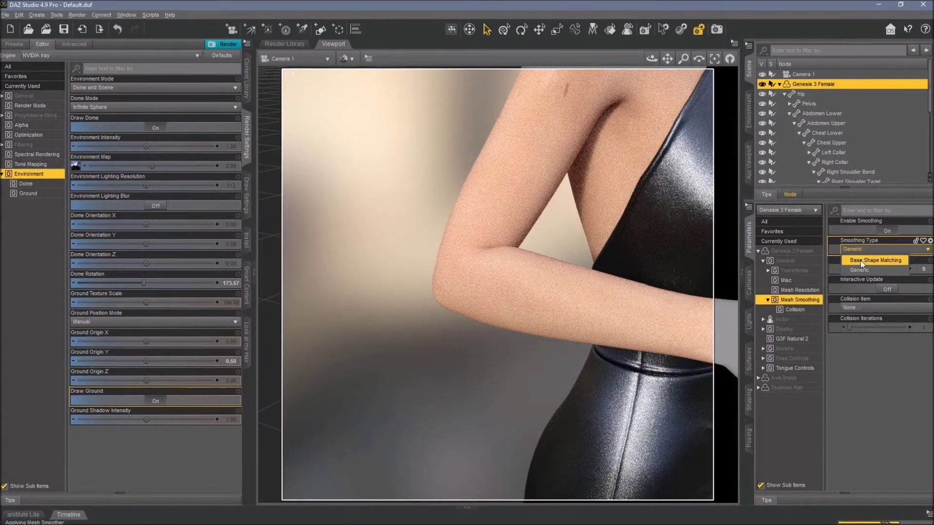
pyautogui.click(860, 261)
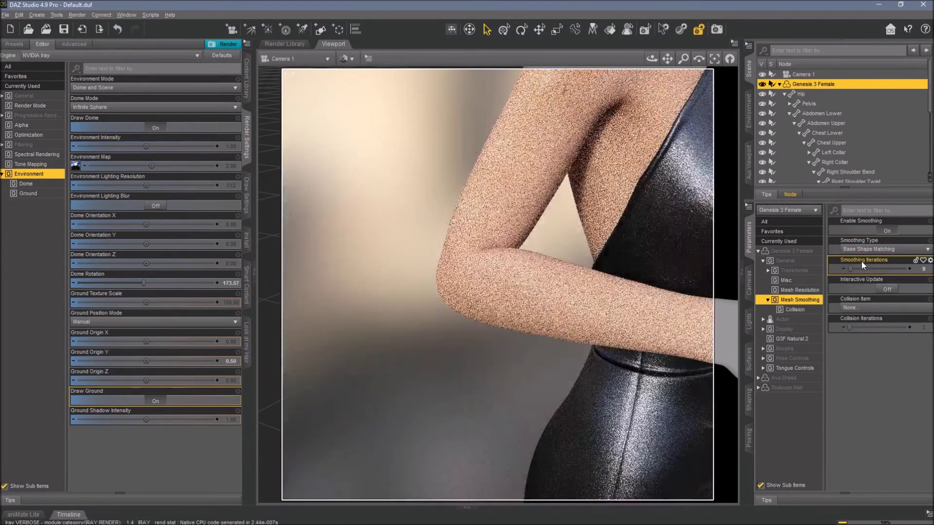
# Turn on Interactive Update for Genesis 3 Female's mesh smoothing and bring the hand and torso into view
pyautogui.click(888, 290)
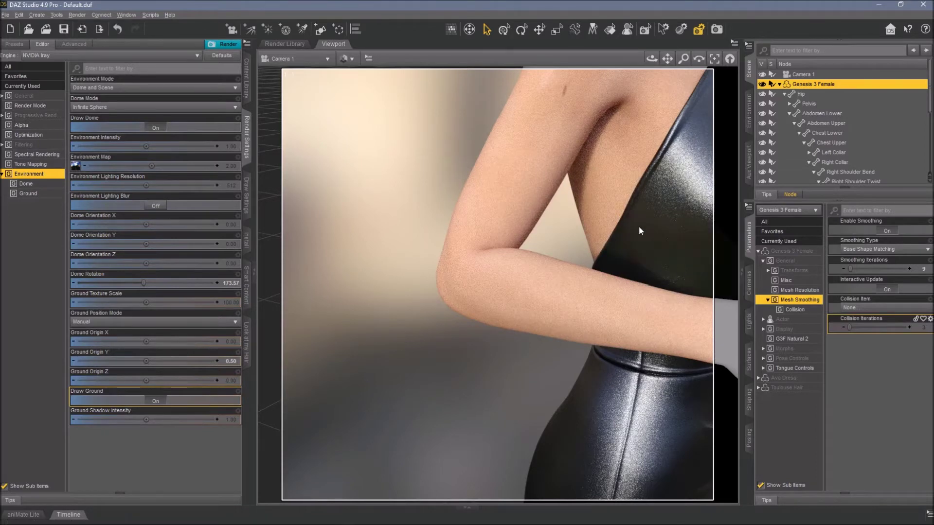
pyautogui.moveTo(667, 59); pyautogui.dragTo(749, 65)
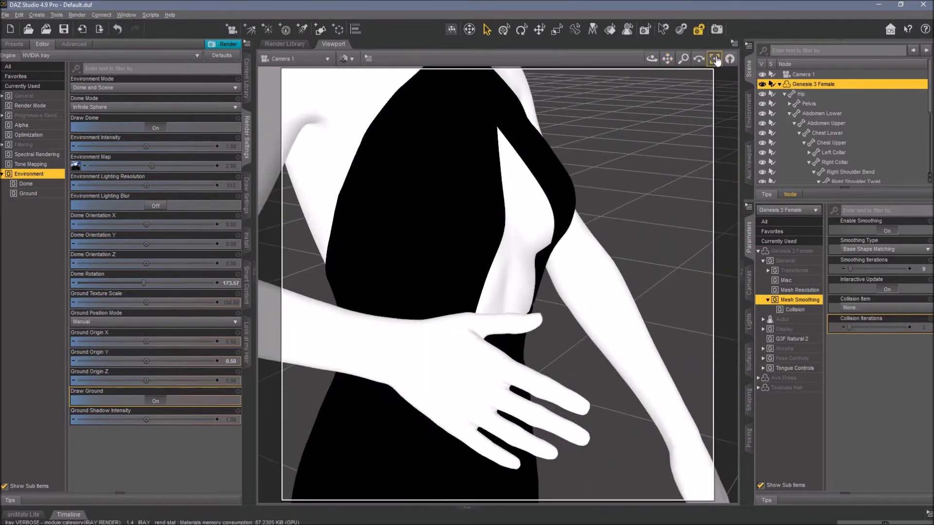
# Collapse Genesis 3 Female's Hip hierarchy and inspect the Ava Dress's mesh smoothing settings with the full figure in view
pyautogui.click(713, 58)
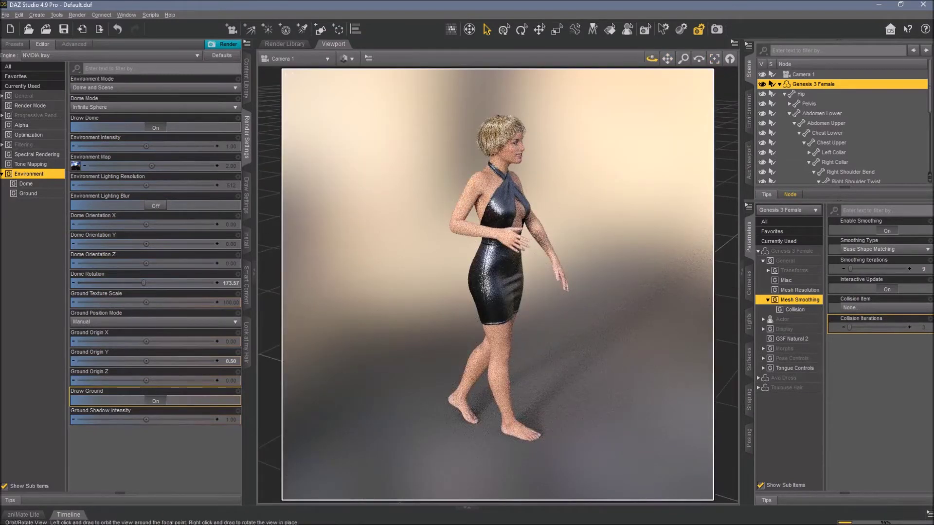
pyautogui.moveTo(651, 59); pyautogui.dragTo(691, 62)
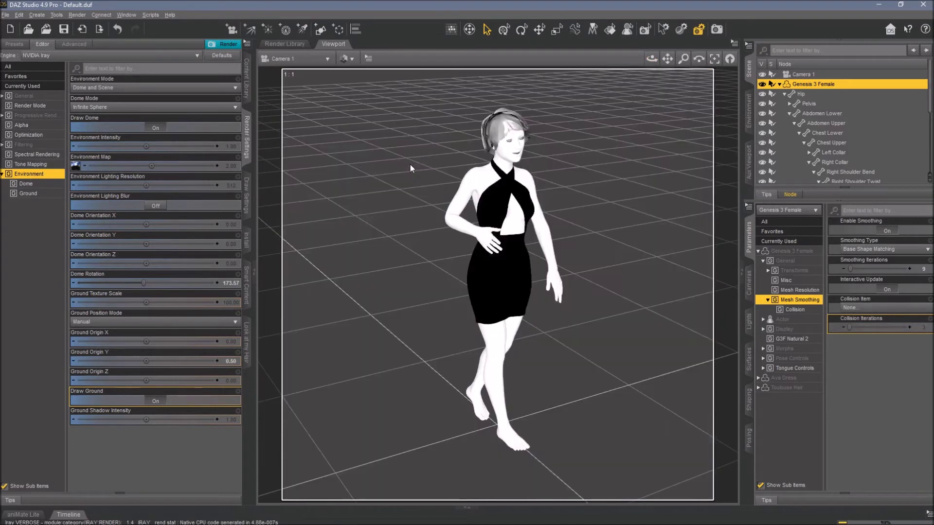
pyautogui.scroll(2, 410, 163)
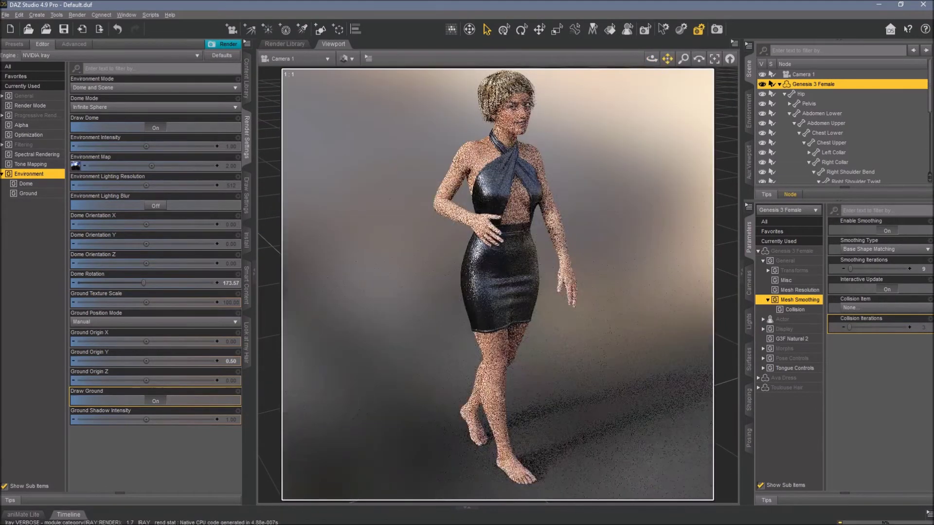
pyautogui.moveTo(667, 58); pyautogui.dragTo(668, 59)
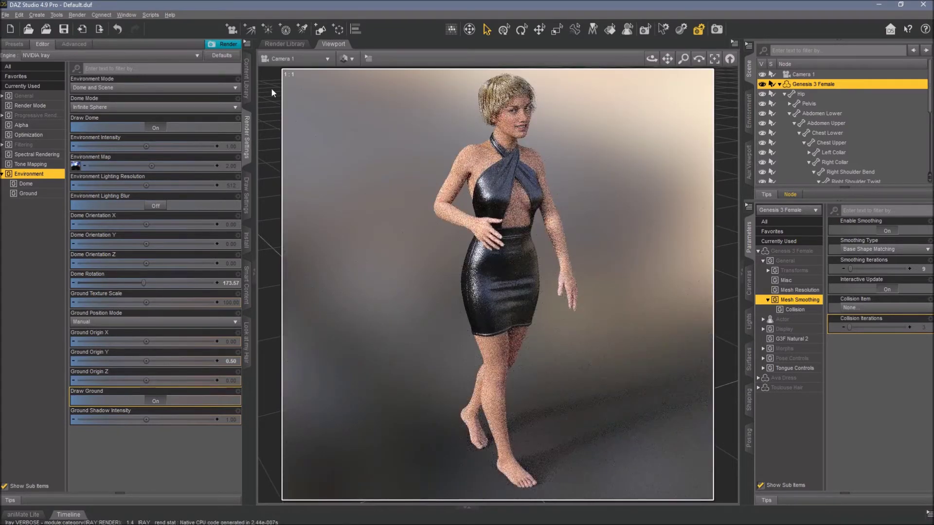
pyautogui.click(246, 86)
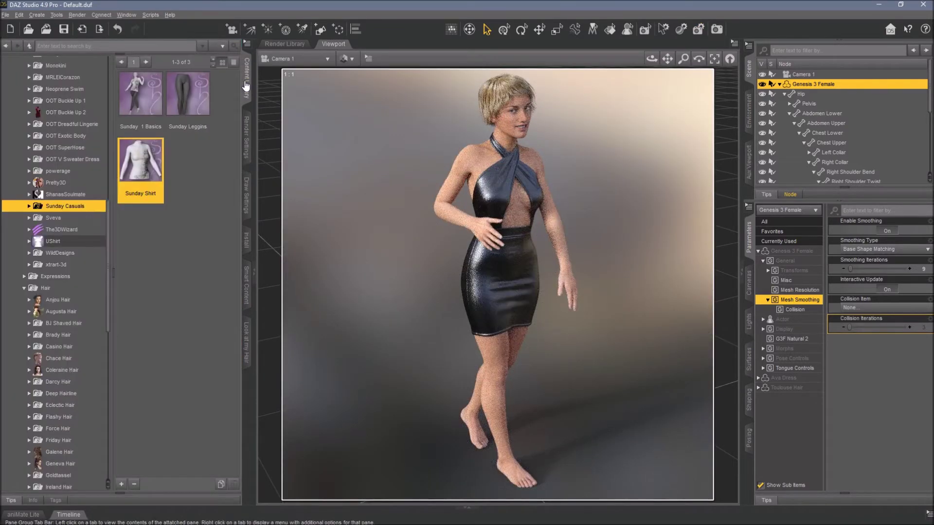
pyautogui.click(780, 85)
pyautogui.click(780, 85)
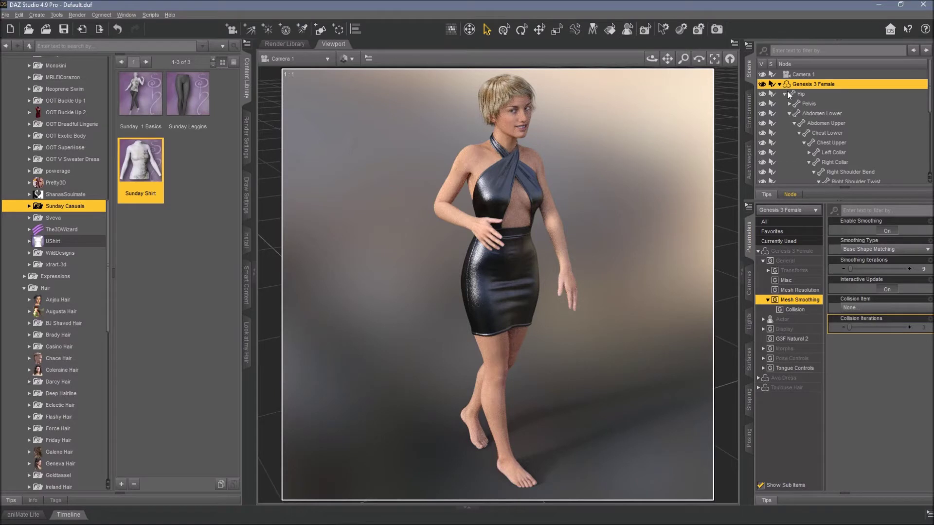
pyautogui.click(785, 94)
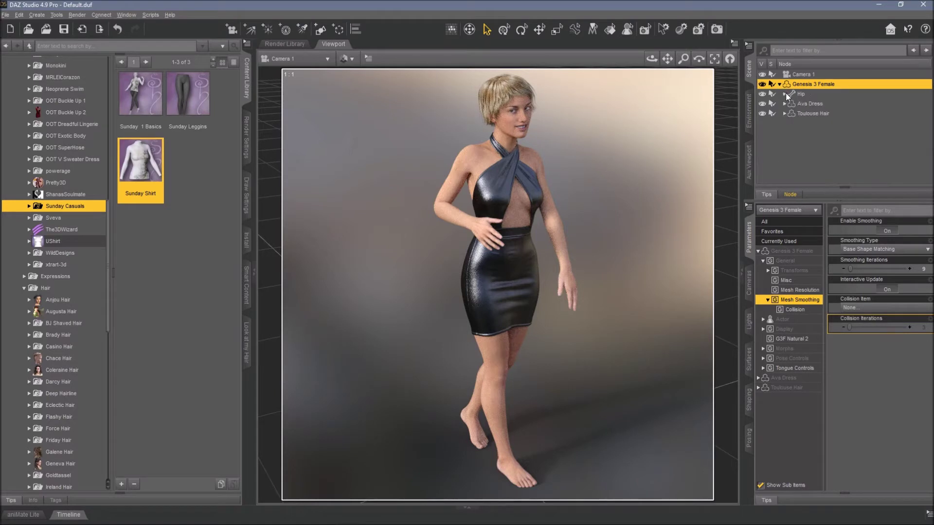
pyautogui.click(815, 108)
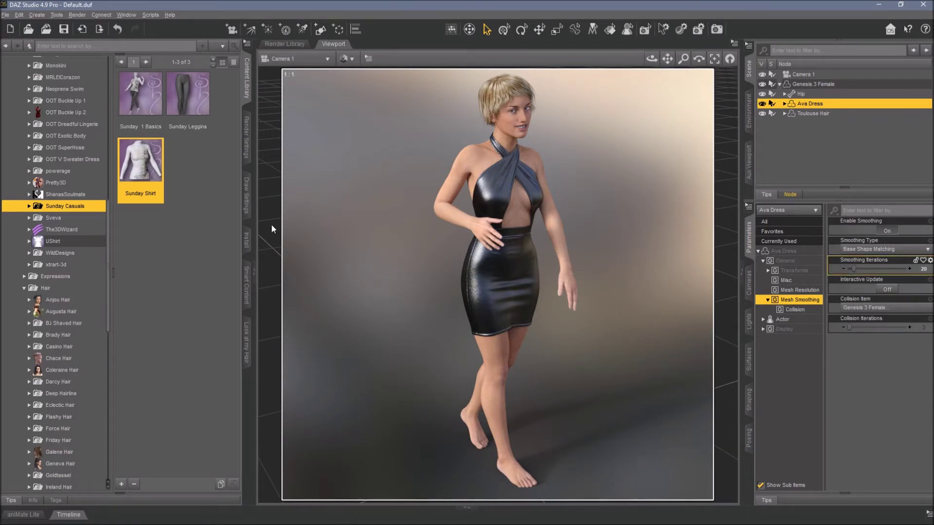
# Load the Sunday Shirt onto Genesis 3 Female and select SC_Shirt, comparing its mesh smoothing settings with the Ava Dress's
pyautogui.click(834, 85)
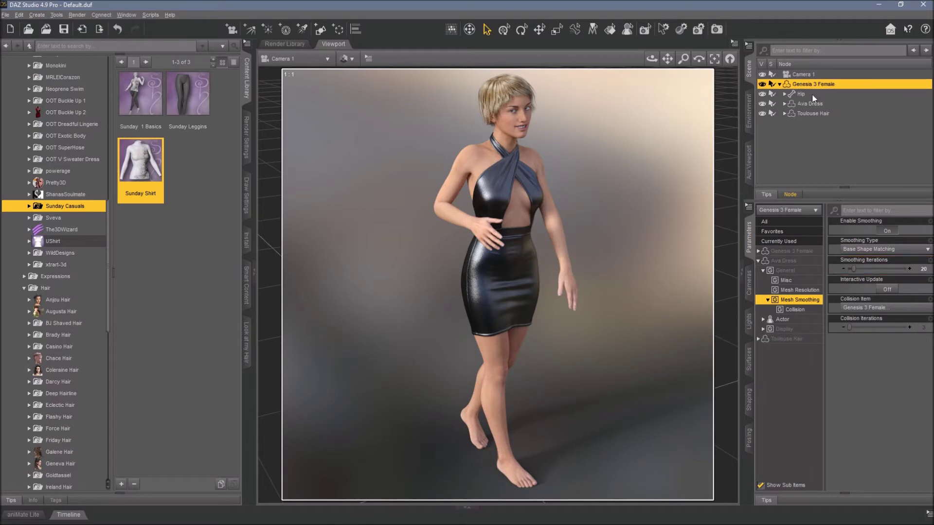
pyautogui.doubleClick(153, 172)
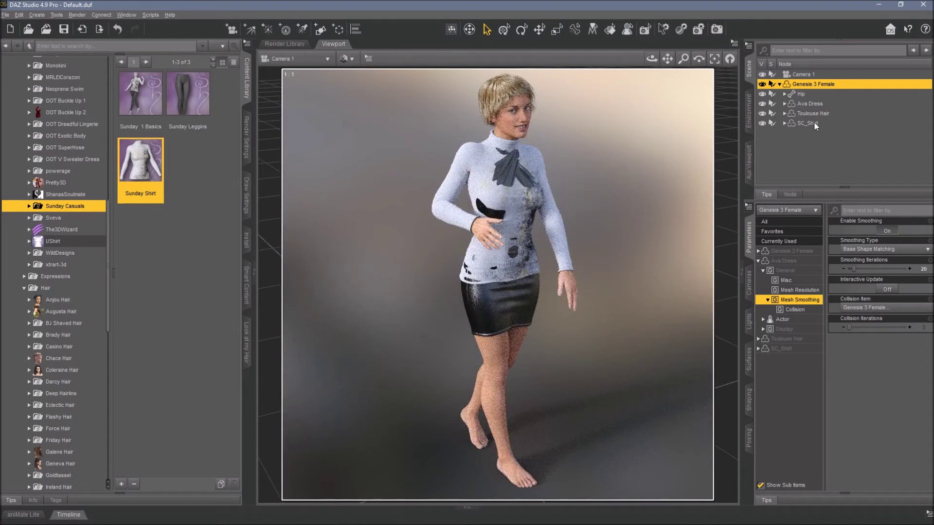
pyautogui.click(811, 122)
pyautogui.click(810, 104)
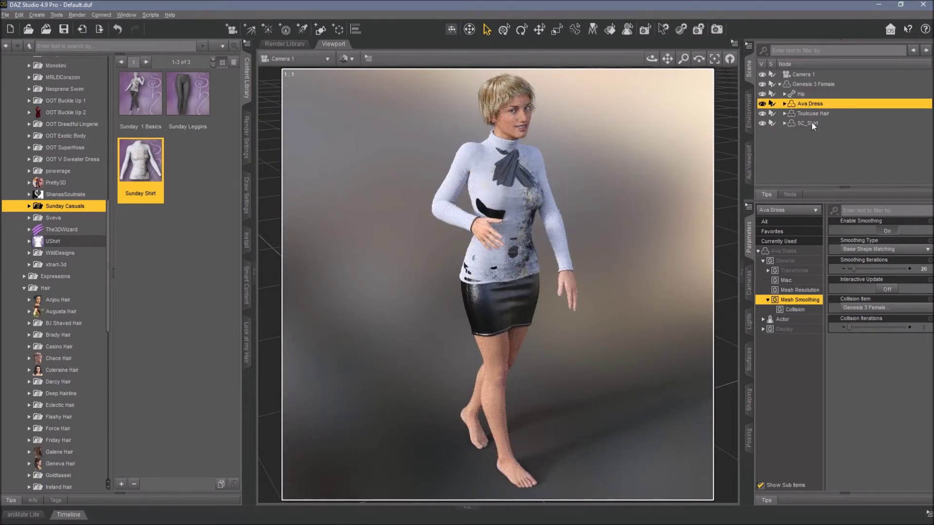
pyautogui.click(809, 124)
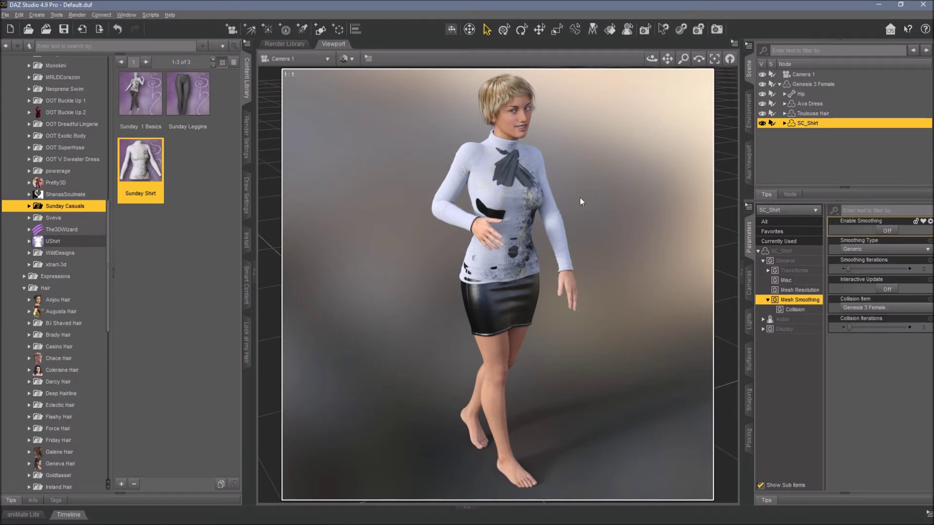
# Enable smoothing on SC_Shirt, using the Base Shape Matching type and 4 Smoothing Iterations
pyautogui.click(886, 231)
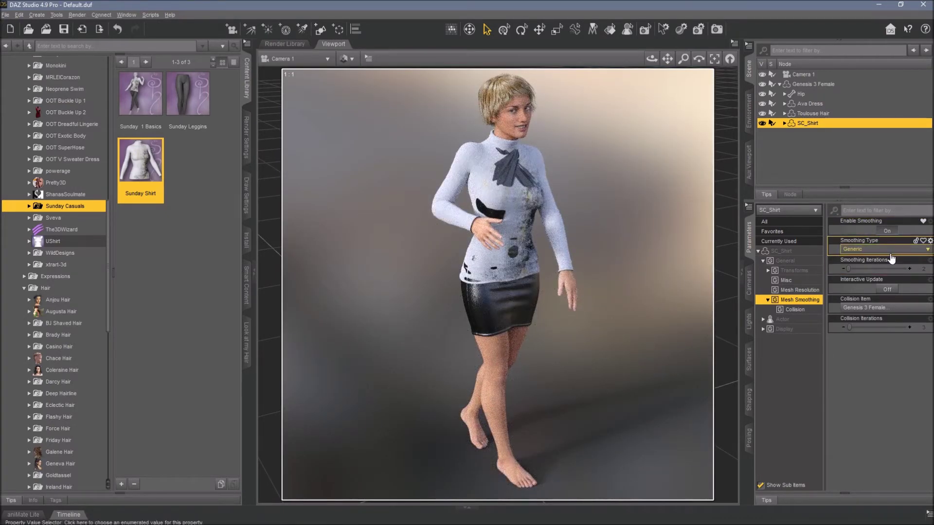
pyautogui.click(869, 252)
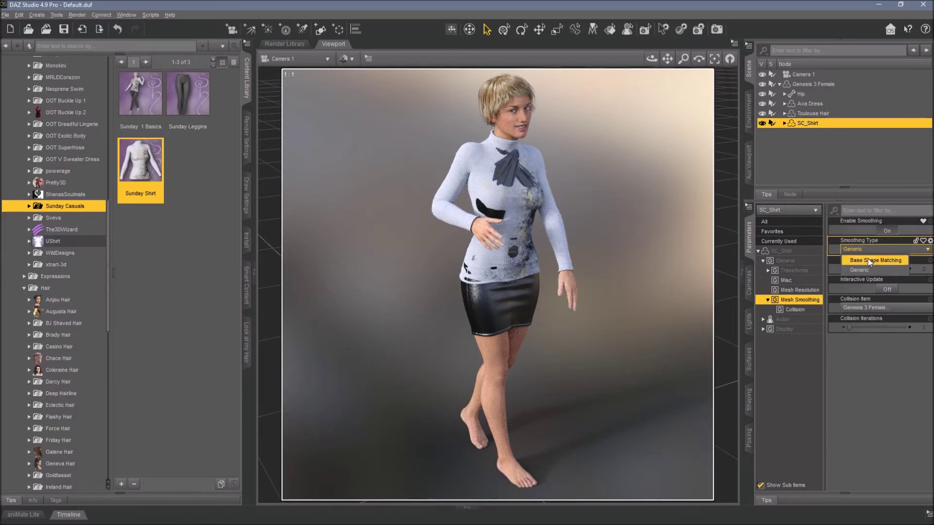
pyautogui.click(862, 261)
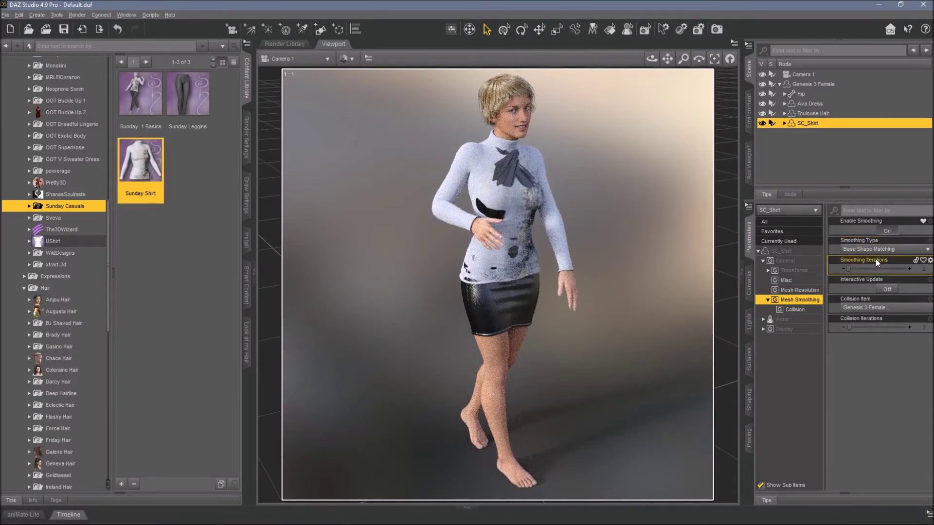
pyautogui.click(909, 268)
pyautogui.click(910, 269)
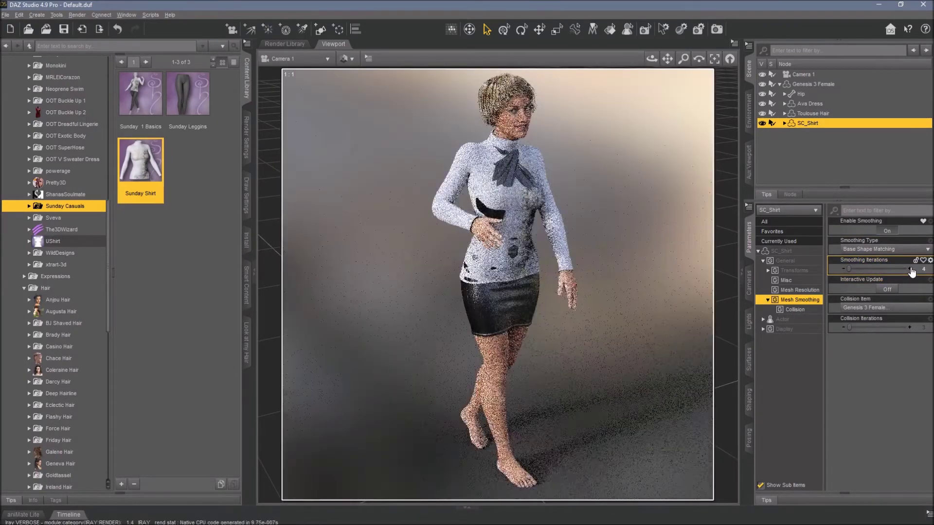
# Turn on Interactive Update for SC_Shirt and raise its Collision Iterations to 5
pyautogui.click(901, 289)
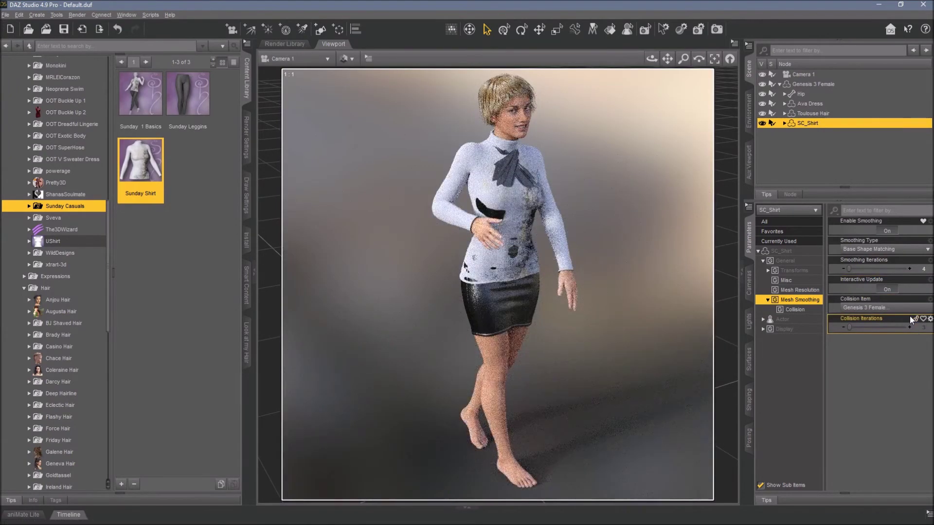
pyautogui.click(910, 328)
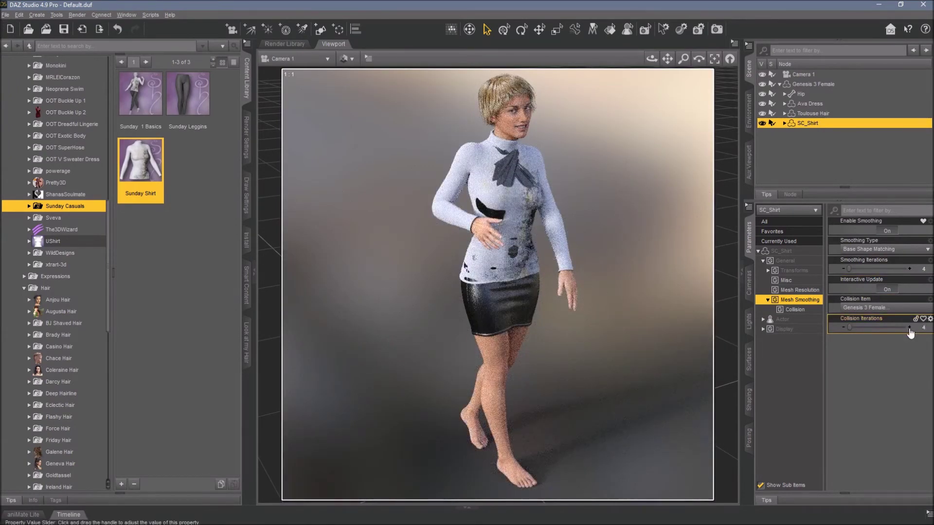
pyautogui.click(909, 328)
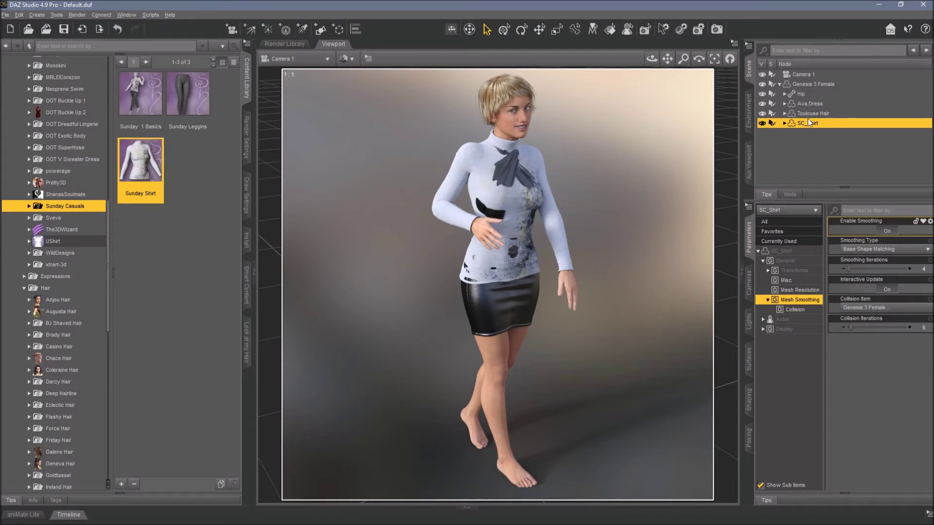
# Change SC_Shirt's Collision Item to the Ava Dress beneath Genesis 3 Female
pyautogui.click(865, 308)
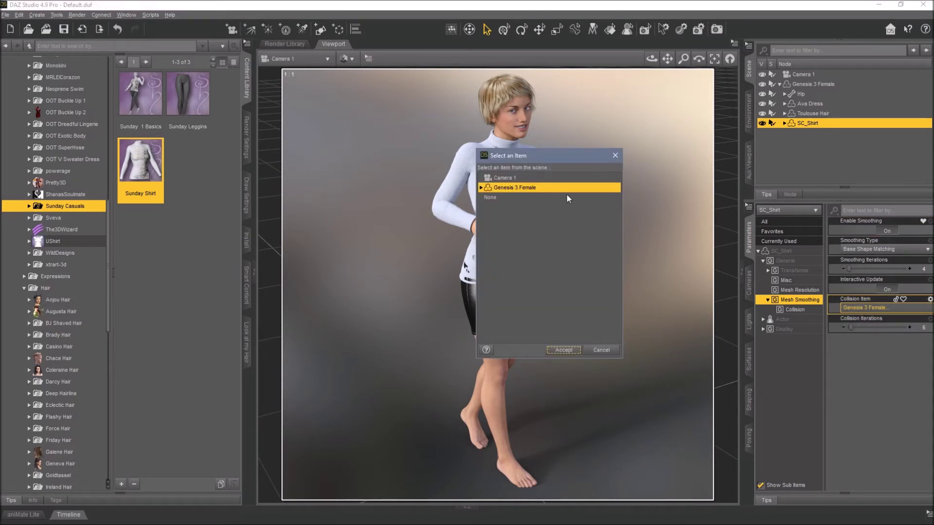
pyautogui.click(480, 188)
pyautogui.click(495, 207)
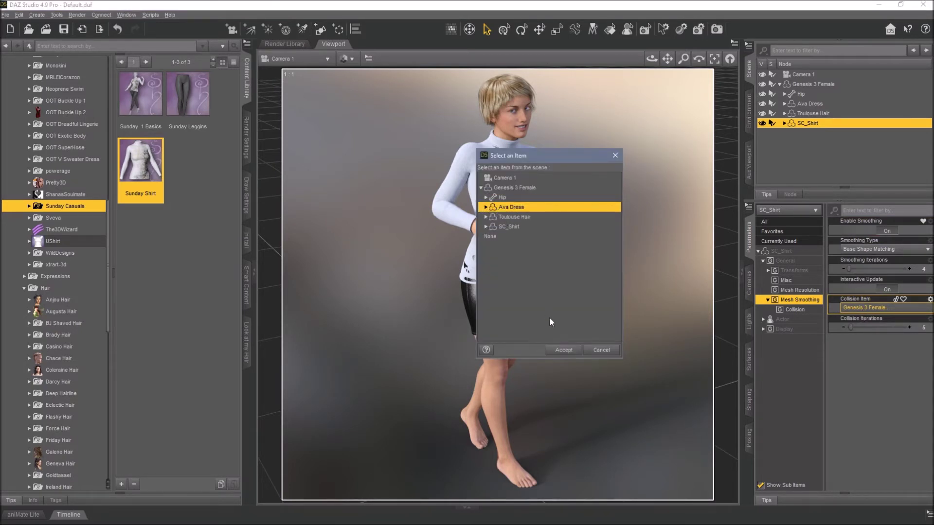
pyautogui.click(563, 351)
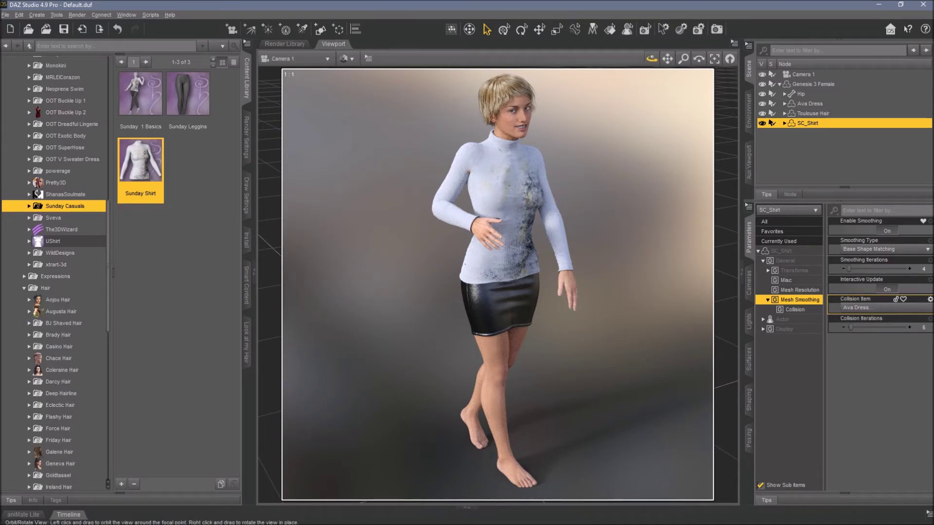
# Check the shirt over the dress from the side and front, and set SC_Shirt's Widen_all to 0.070
pyautogui.moveTo(699, 59); pyautogui.dragTo(699, 59)
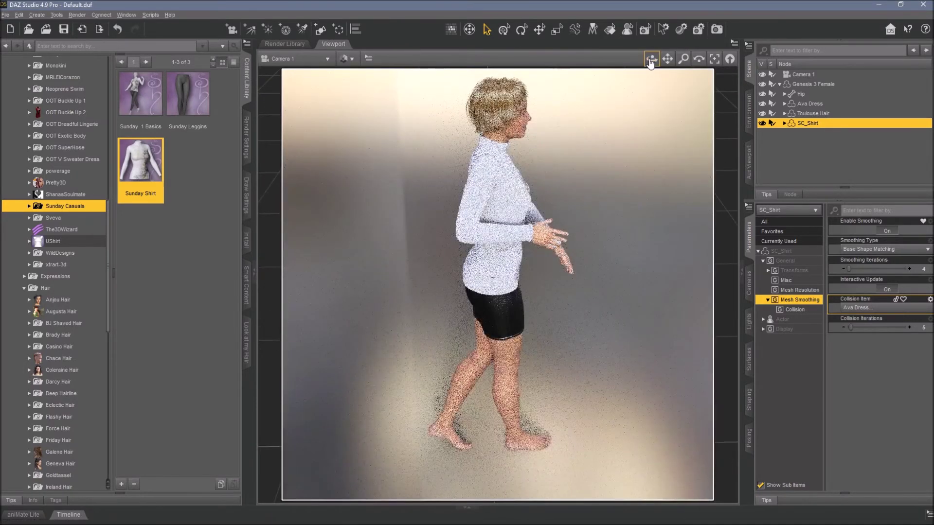
pyautogui.click(650, 60)
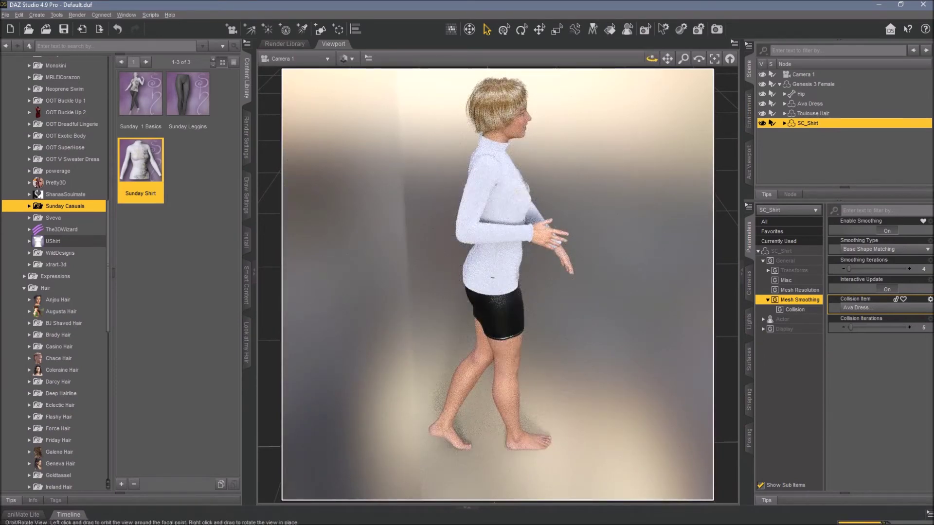
pyautogui.click(651, 59)
pyautogui.moveTo(651, 59); pyautogui.dragTo(664, 59)
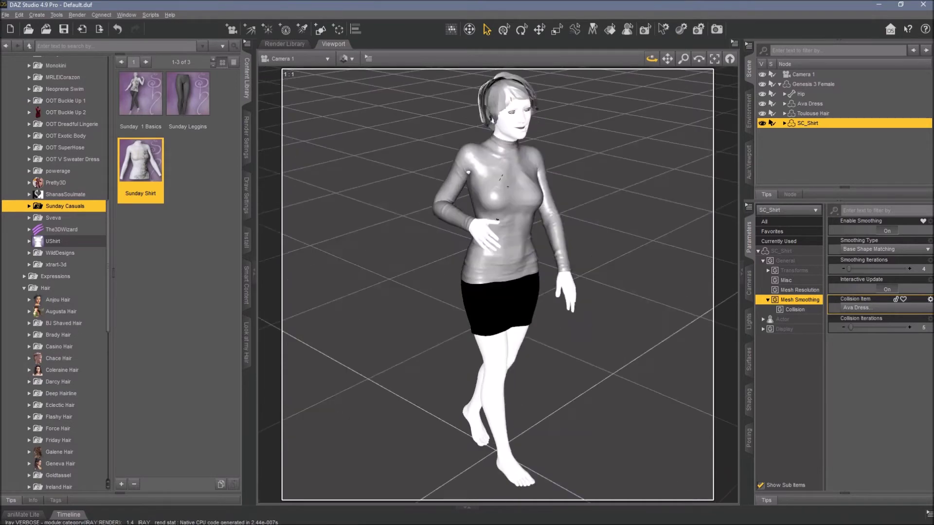
pyautogui.moveTo(651, 59); pyautogui.dragTo(652, 64)
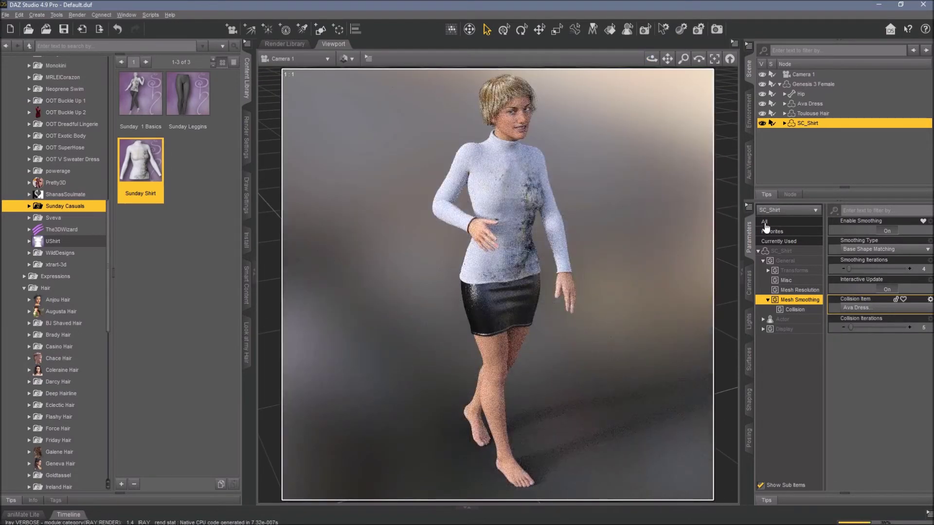
pyautogui.click(765, 224)
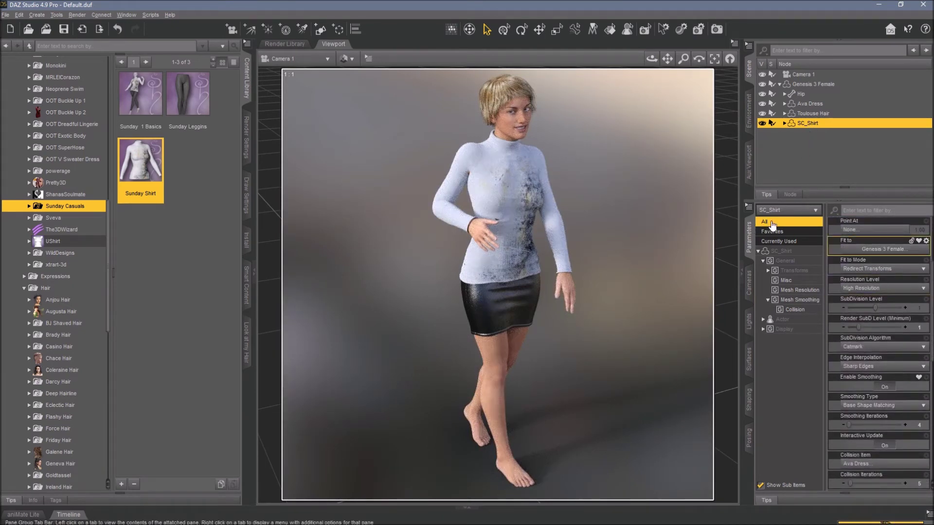
pyautogui.scroll(-5, 859, 283)
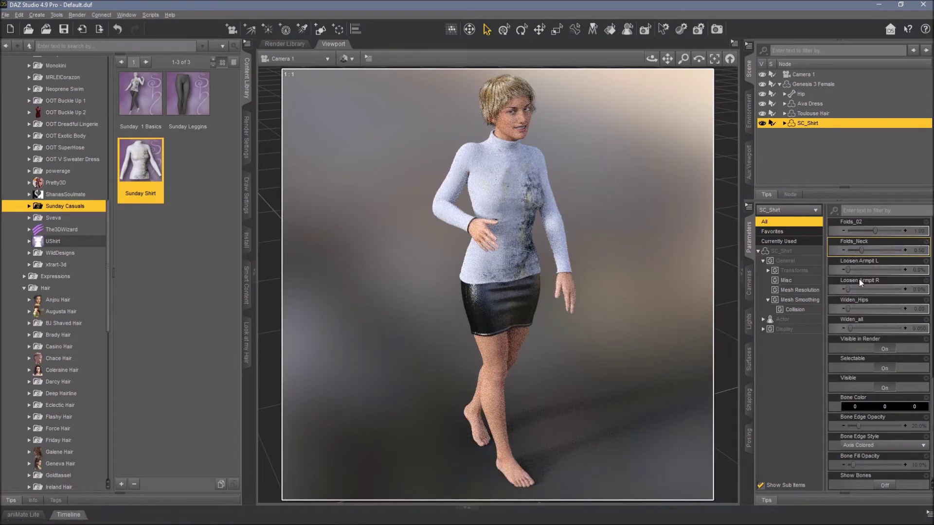
pyautogui.scroll(3, 860, 282)
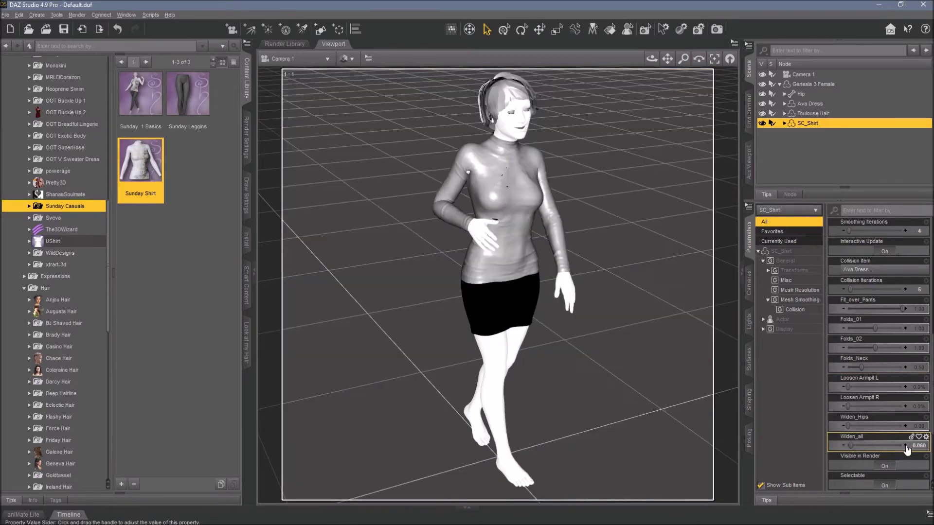
pyautogui.click(905, 445)
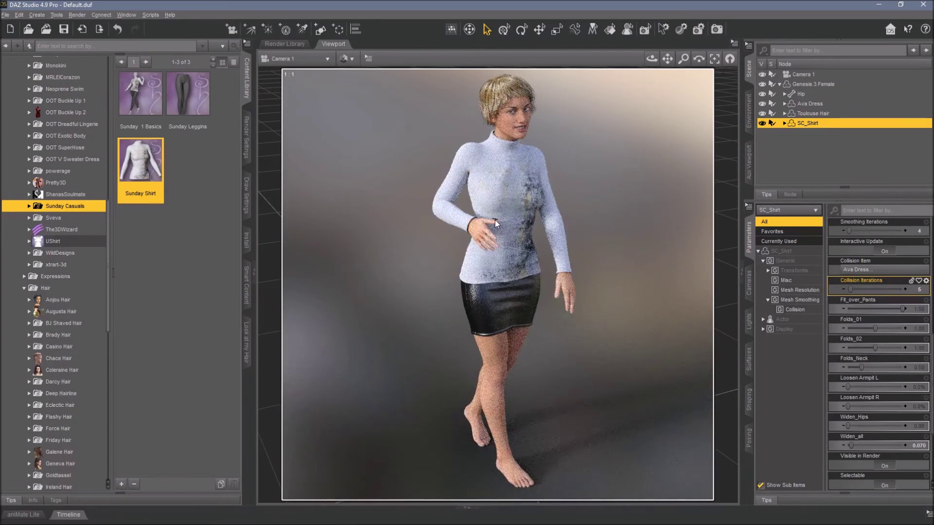
# Try SC_Shirt's Collision Iterations at values including 4 and 6, settle on 3, and raise its Smoothing Iterations to 5
pyautogui.click(843, 291)
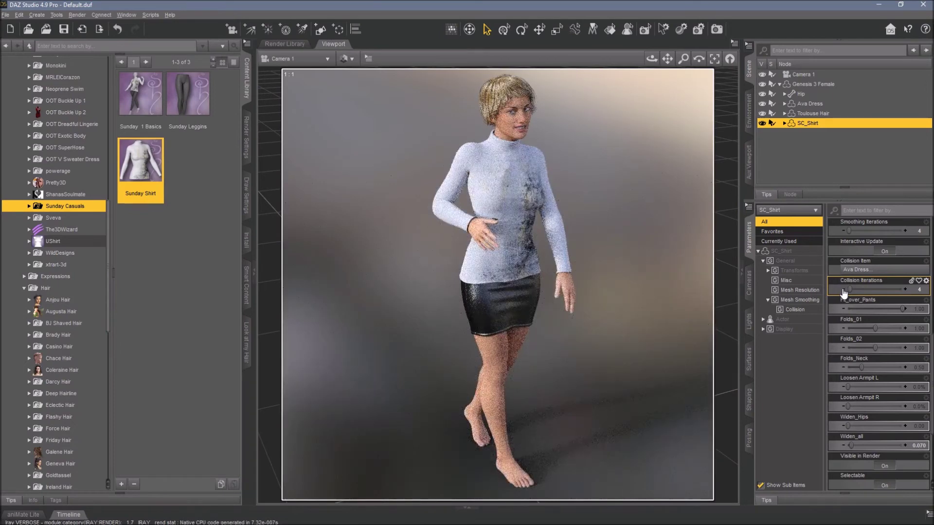
pyautogui.click(843, 292)
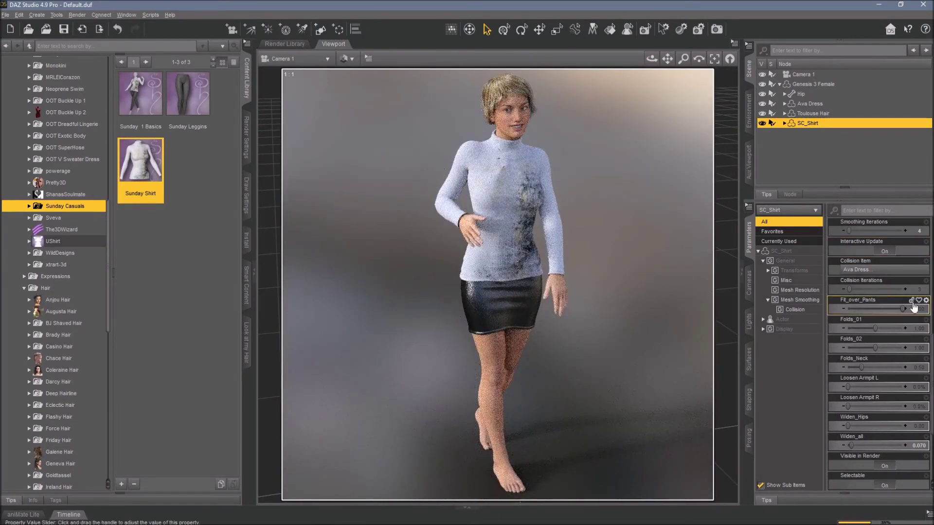
pyautogui.click(919, 289)
pyautogui.write('1')
pyautogui.press('Return')
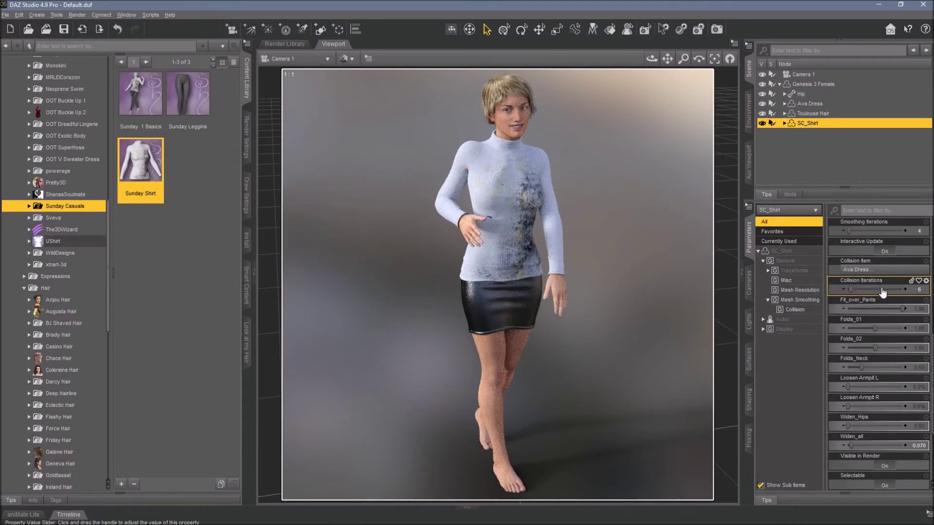
pyautogui.click(919, 290)
pyautogui.write('8')
pyautogui.press('Return')
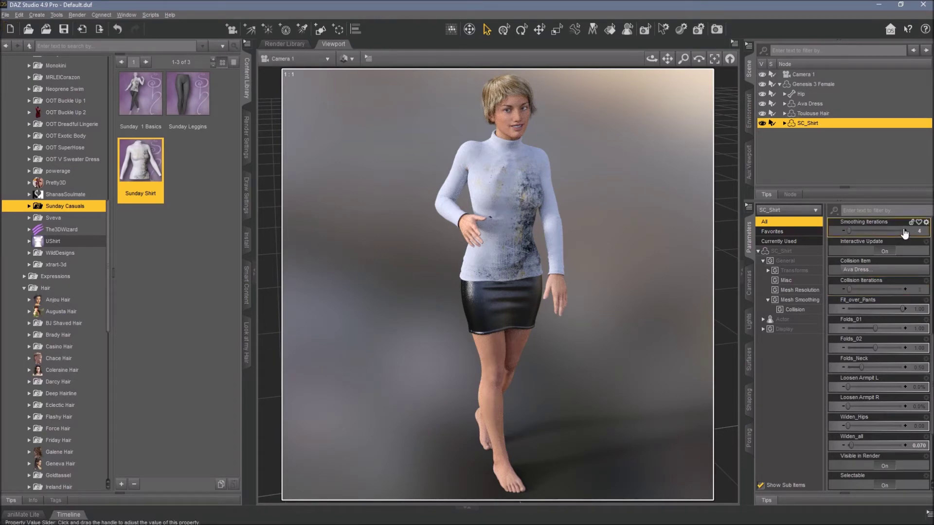
pyautogui.click(905, 231)
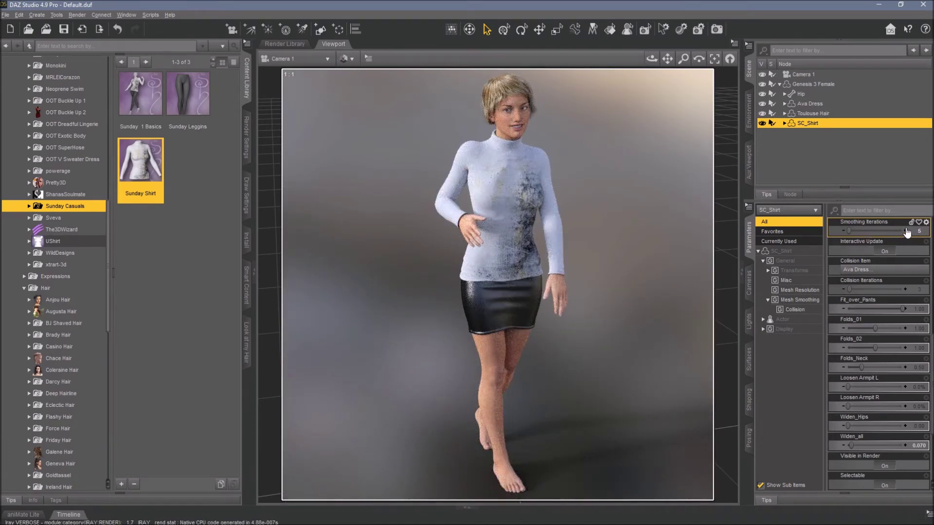
# Try SC_Shirt's Smoothing Iterations at 6 and return the value to 5
pyautogui.click(905, 231)
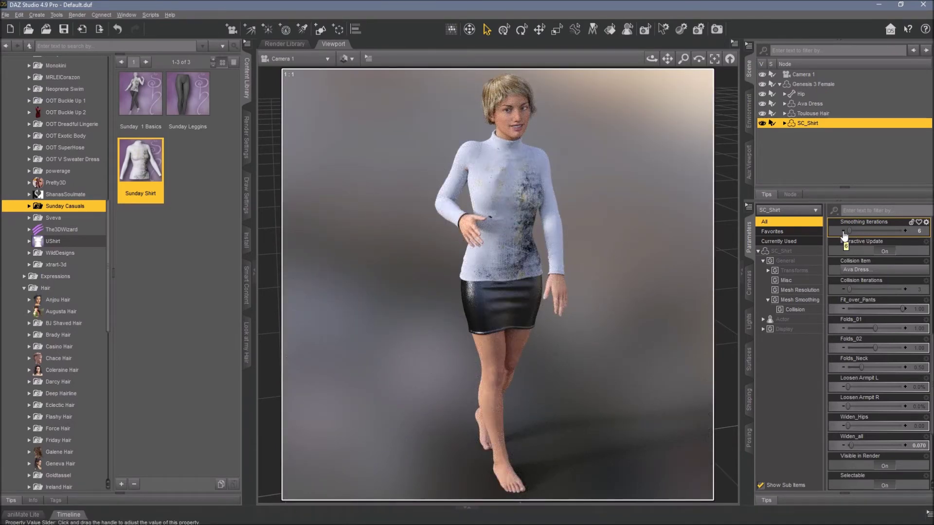
pyautogui.click(843, 232)
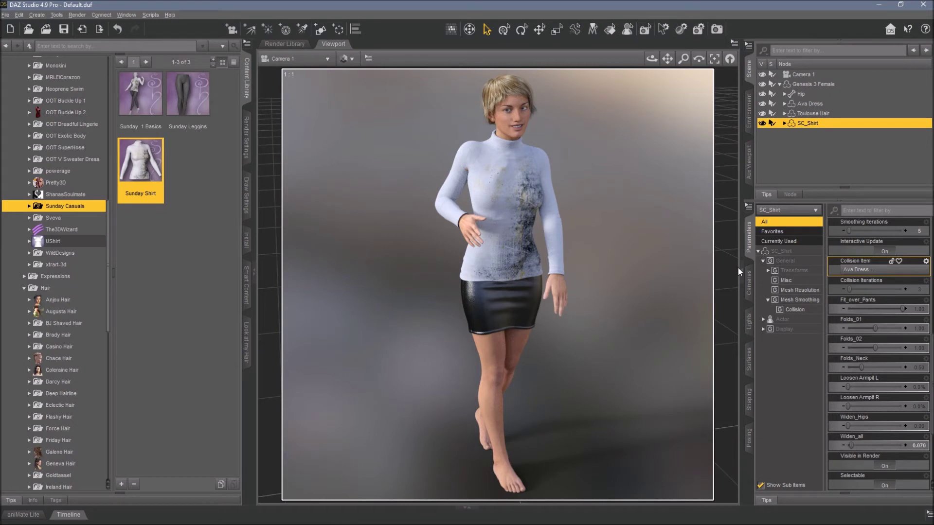
# Check the Ava Dress's Top surface with SC_Shirt temporarily hidden, and set that surface's Cutout Opacity to 0.00
pyautogui.click(807, 104)
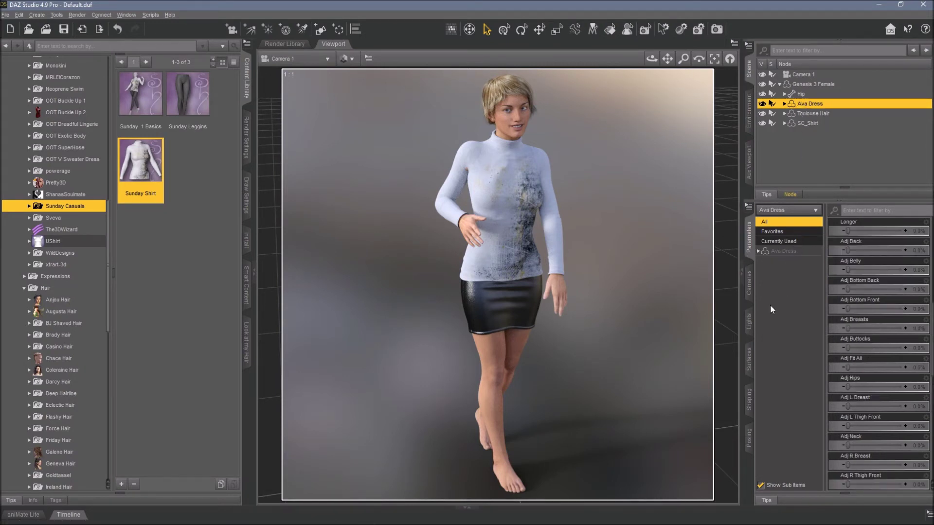
pyautogui.click(749, 360)
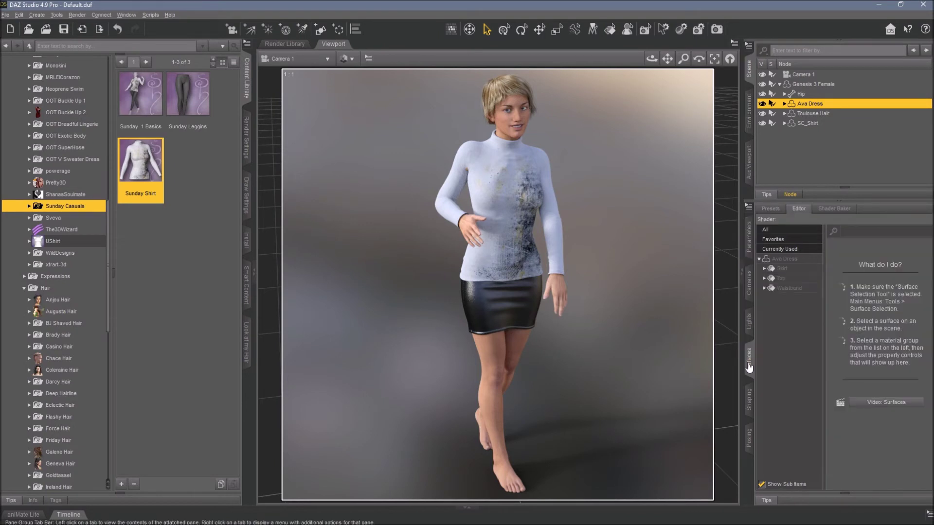
pyautogui.click(781, 279)
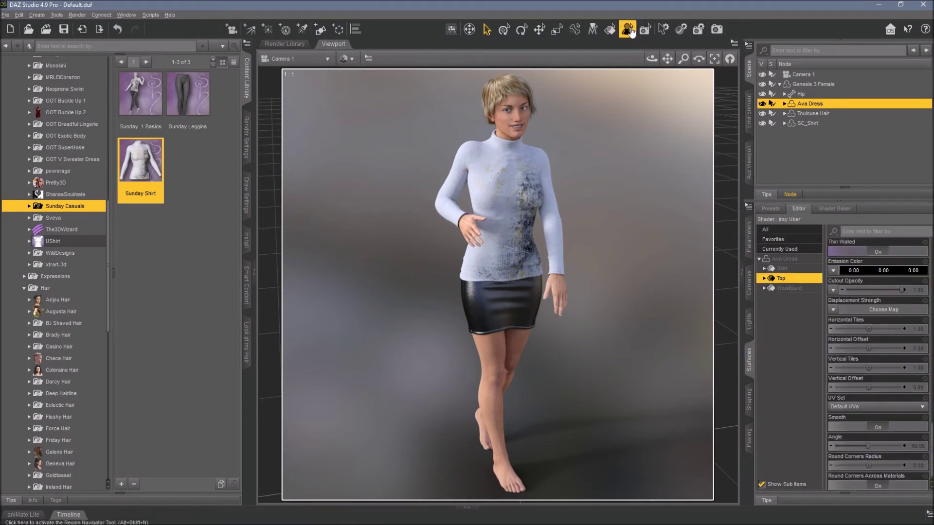
pyautogui.click(611, 29)
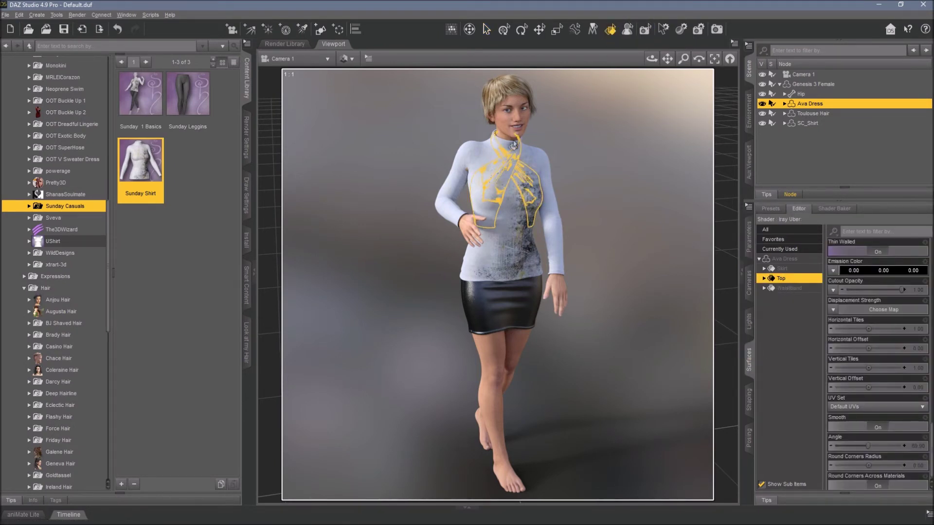
pyautogui.click(761, 123)
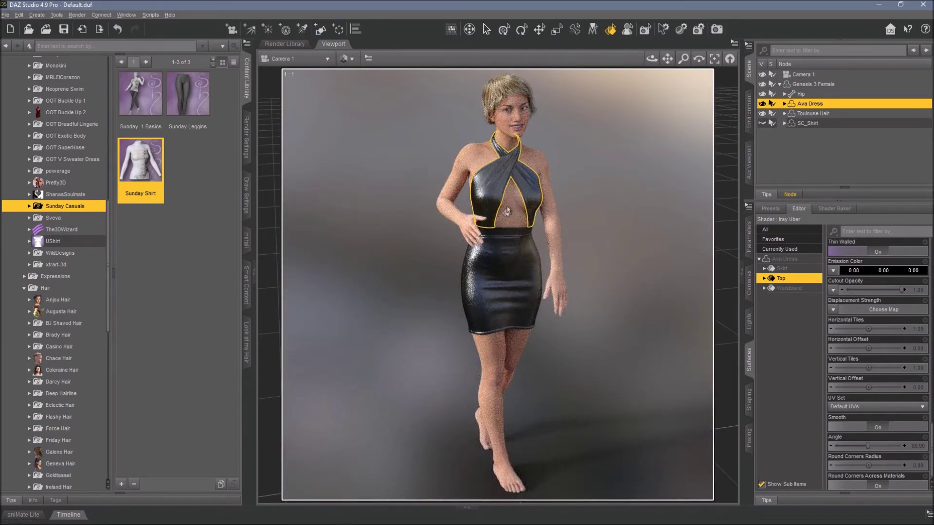
pyautogui.click(762, 123)
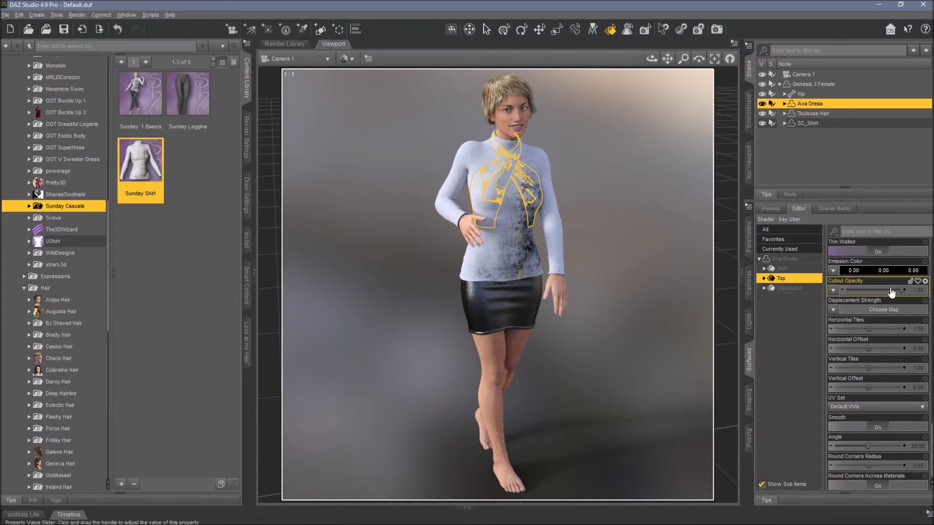
pyautogui.moveTo(901, 290); pyautogui.dragTo(845, 290)
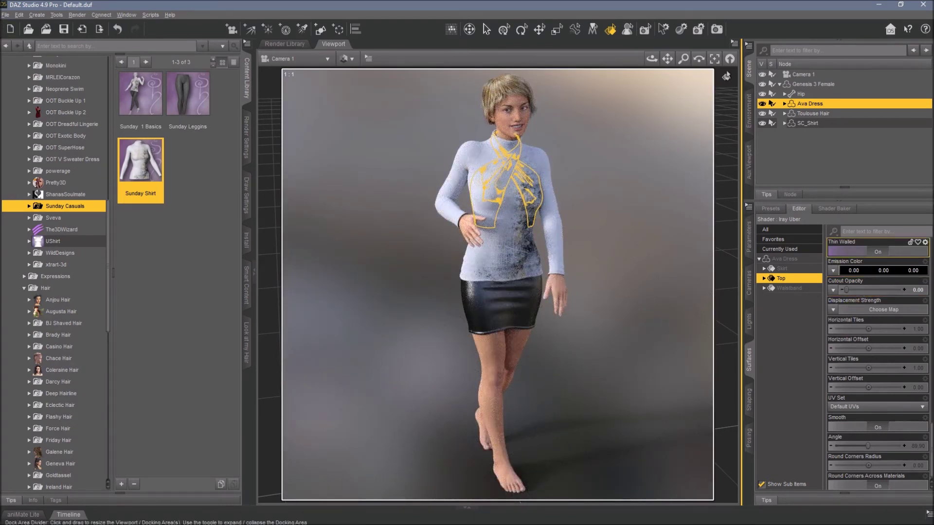
pyautogui.click(487, 30)
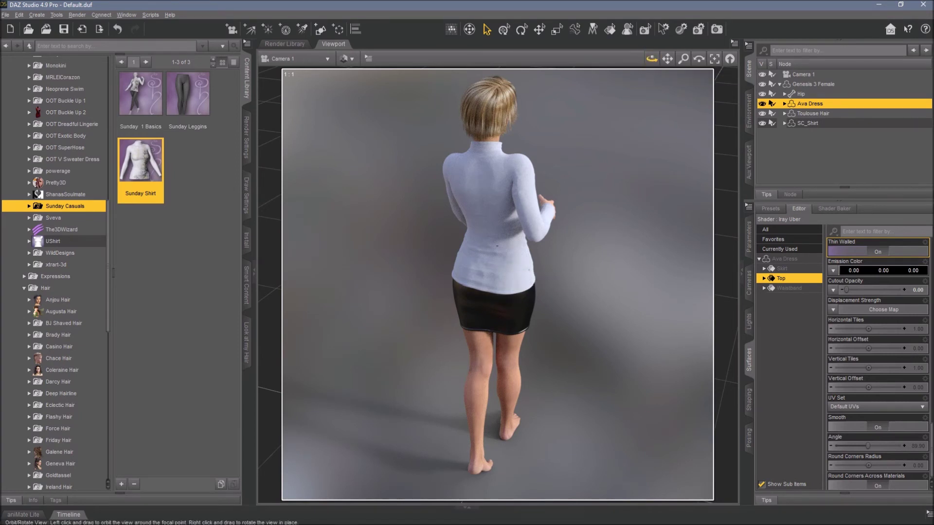
# Parent the Ava Dress to SC_Shirt in the scene hierarchy and expand SC_Shirt's child items
pyautogui.moveTo(652, 59); pyautogui.dragTo(549, 62)
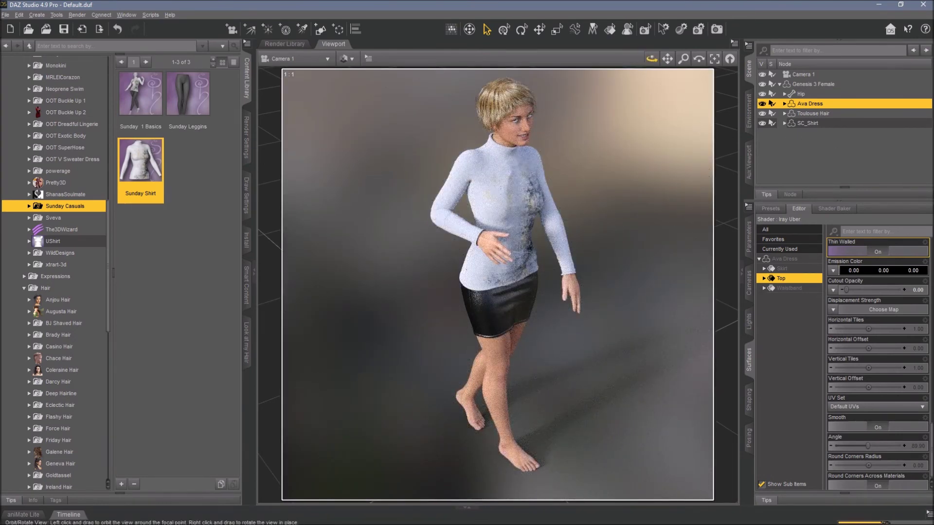
pyautogui.moveTo(699, 58); pyautogui.dragTo(684, 59)
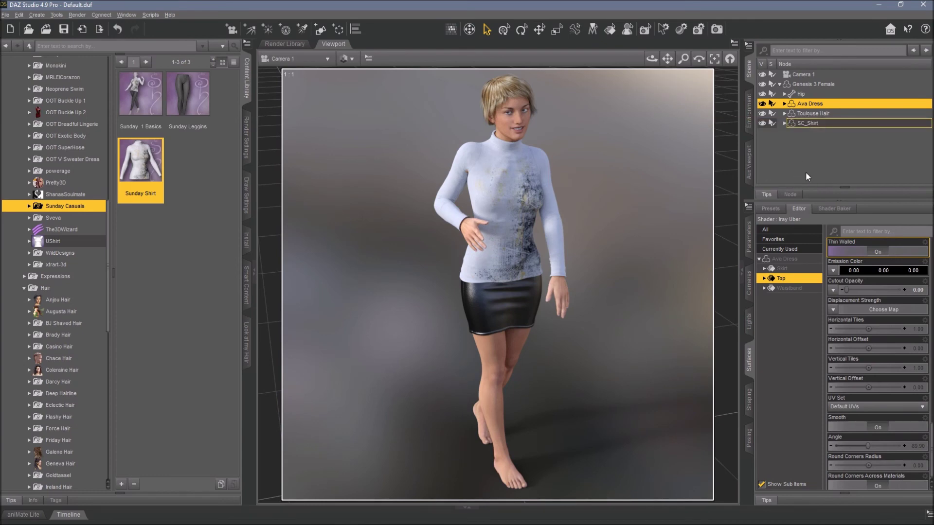
pyautogui.press('Delete')
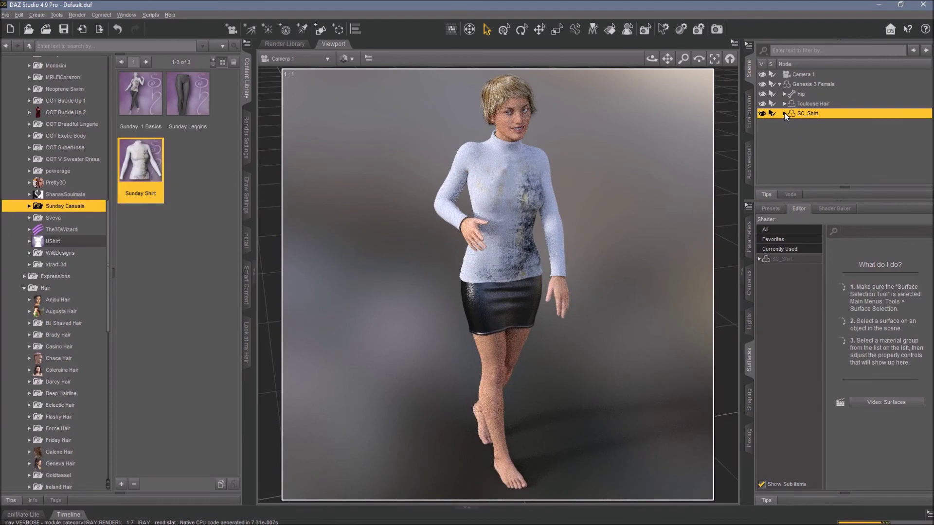
pyautogui.click(784, 114)
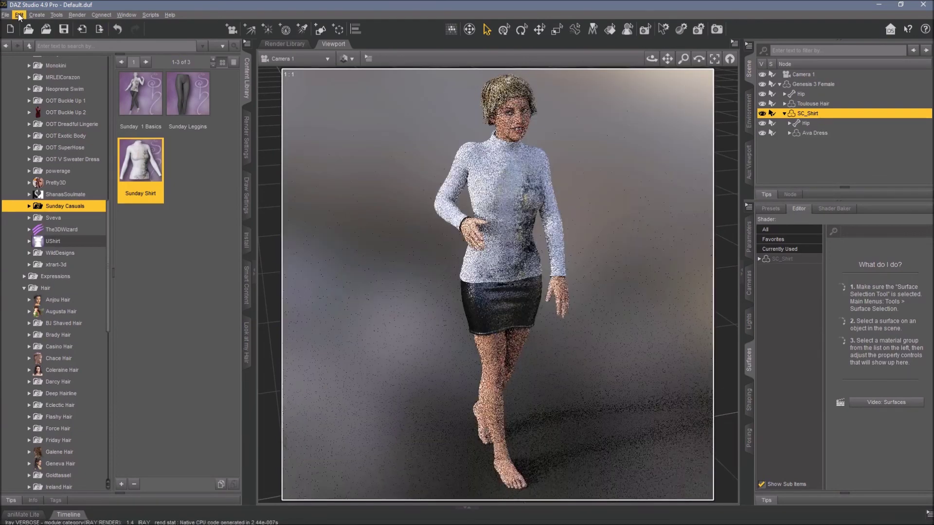
# Review the geometry commands for applying and removing a smoothing modifier on SC_Shirt, and deselect the shirt without running any
pyautogui.click(18, 15)
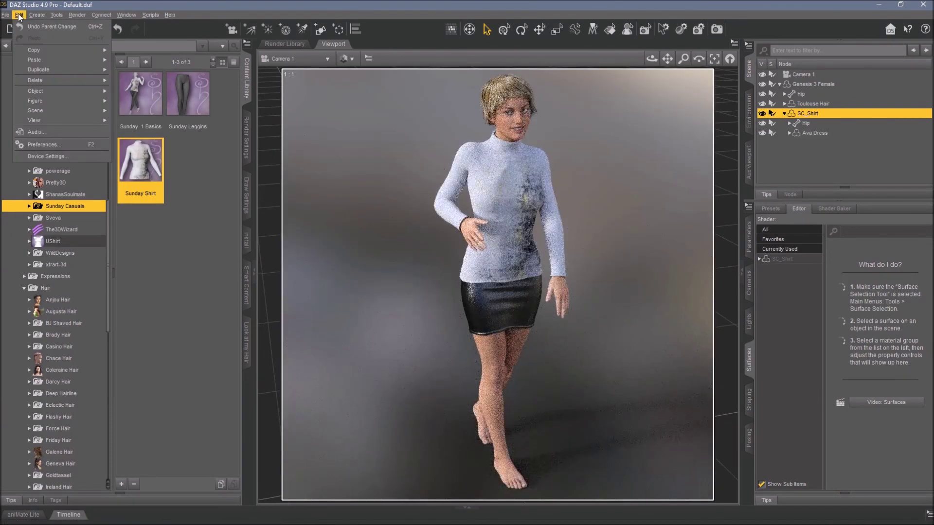
pyautogui.moveTo(40, 91)
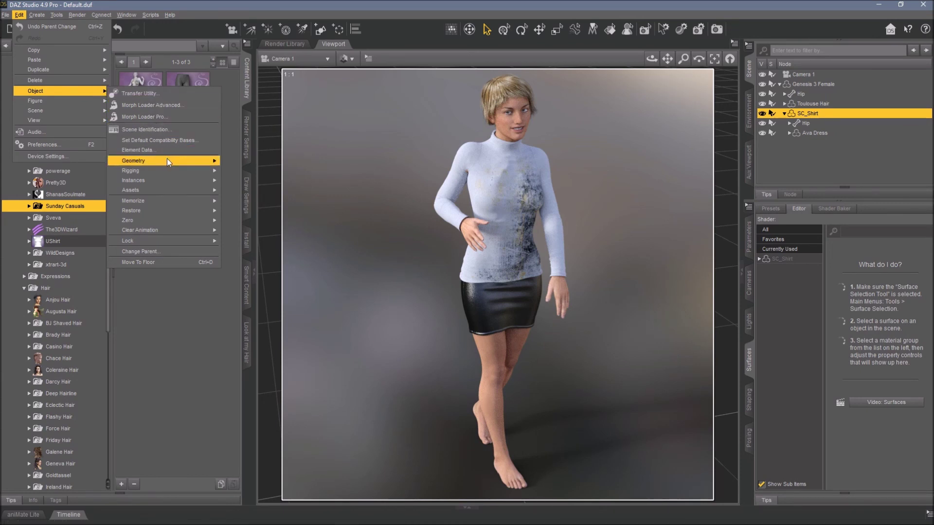
pyautogui.moveTo(168, 159)
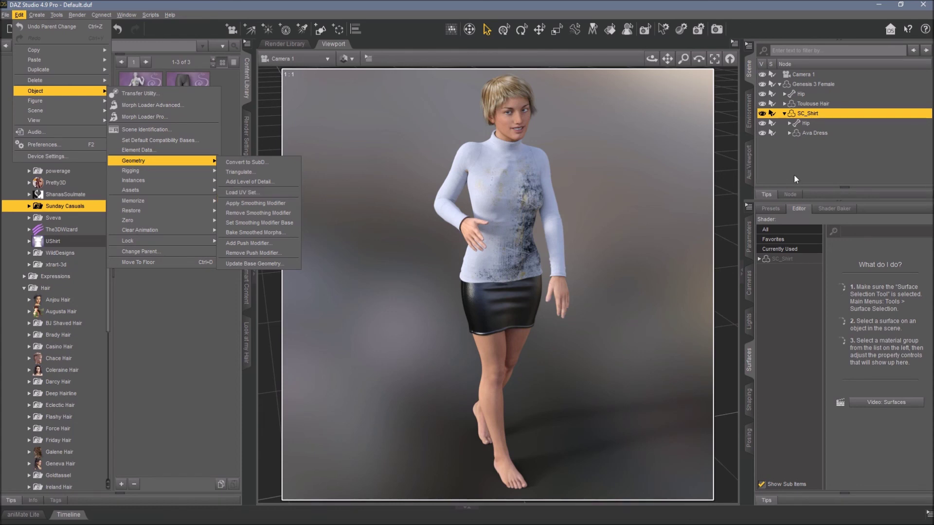
pyautogui.click(811, 173)
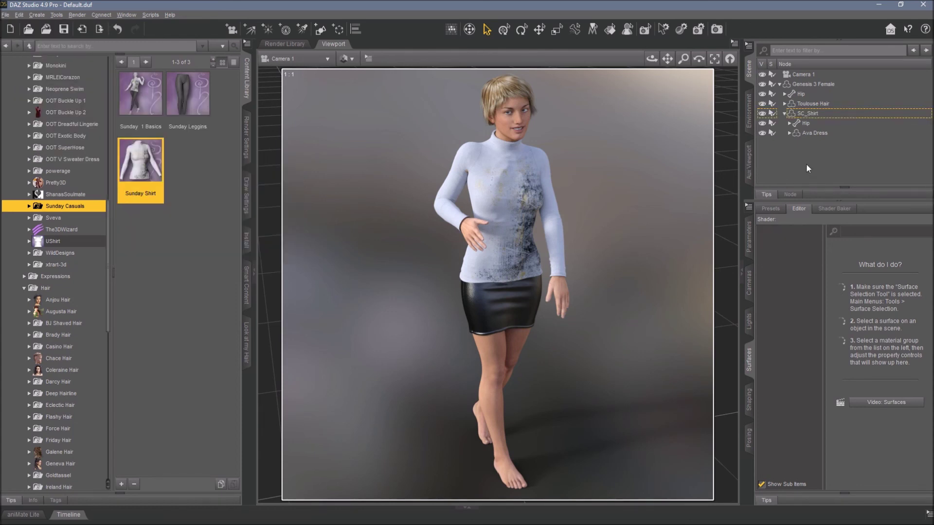